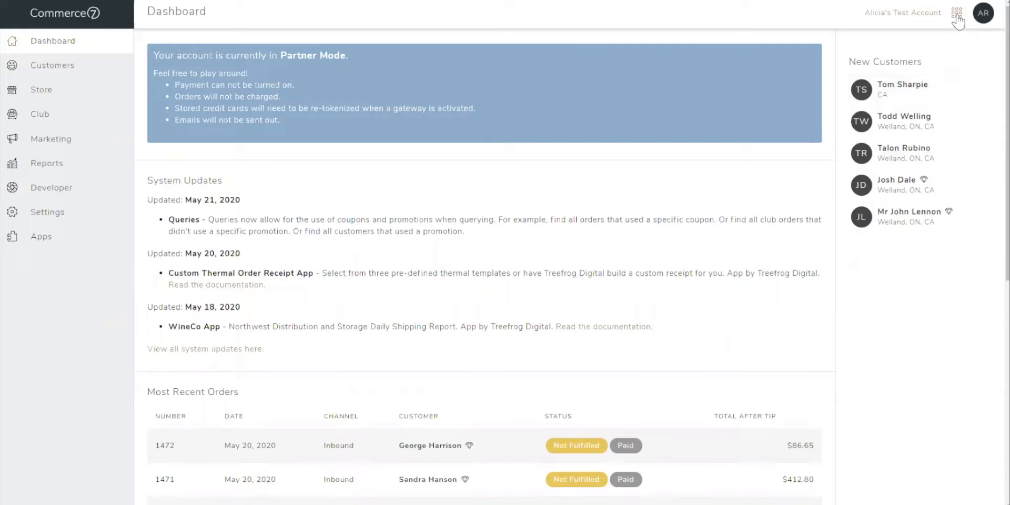
# Switch to the Reservations area and open its general settings for editing.
pyautogui.click(957, 21)
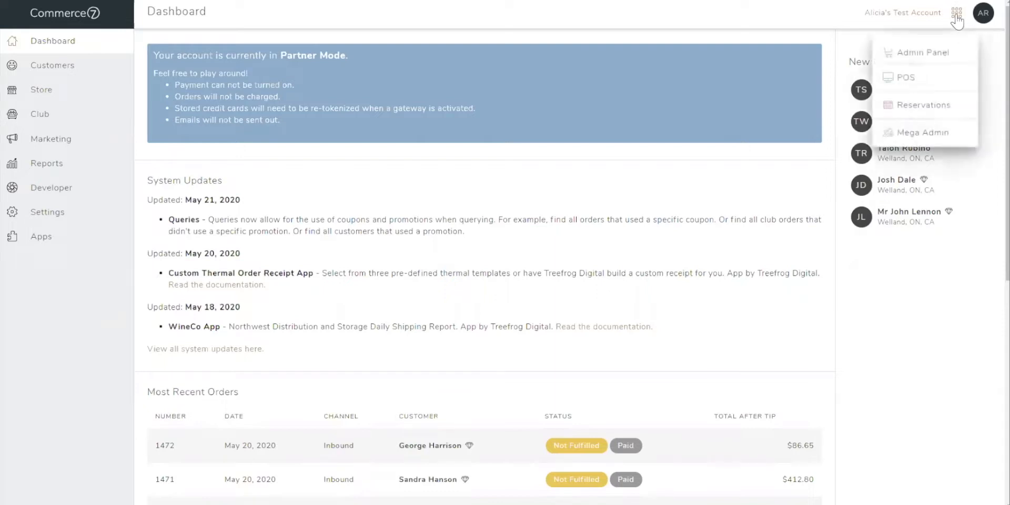
pyautogui.click(947, 111)
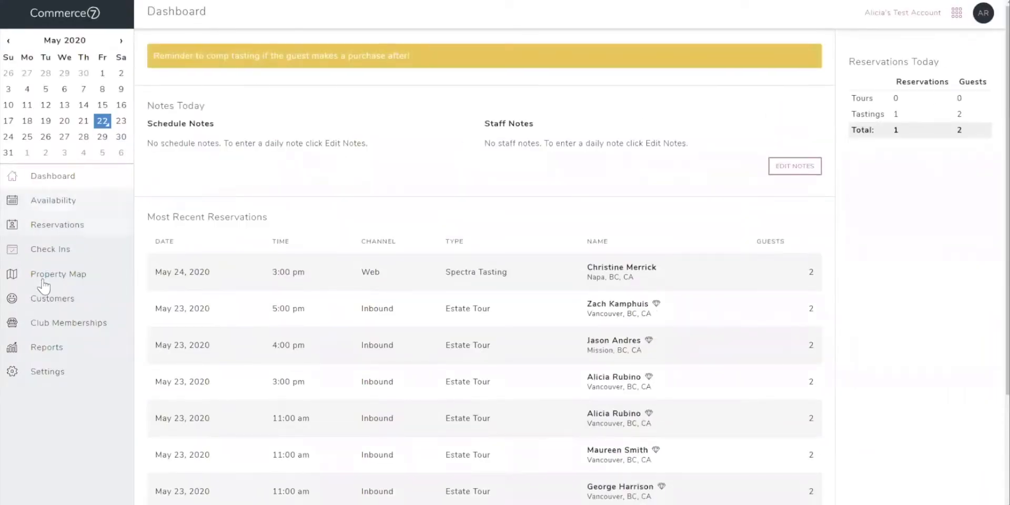
pyautogui.click(47, 372)
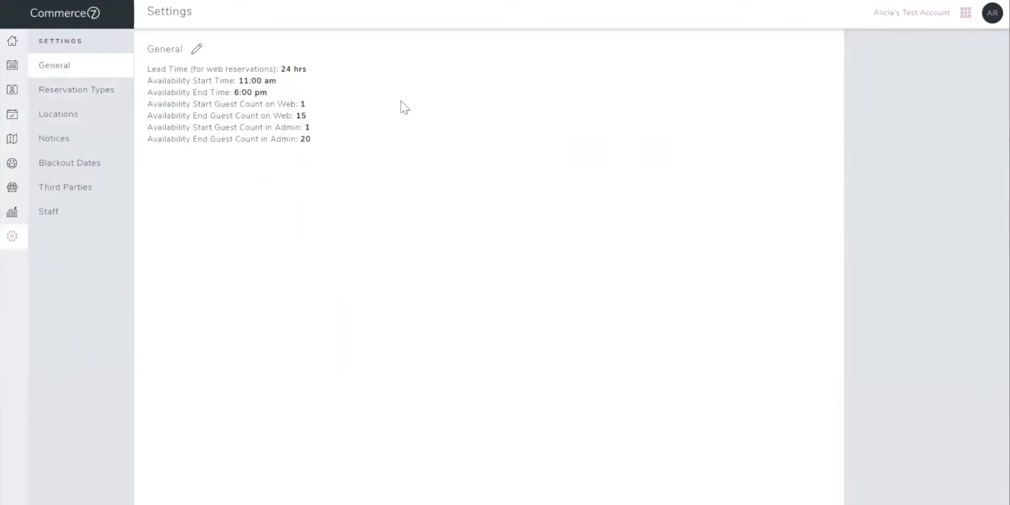
pyautogui.click(197, 51)
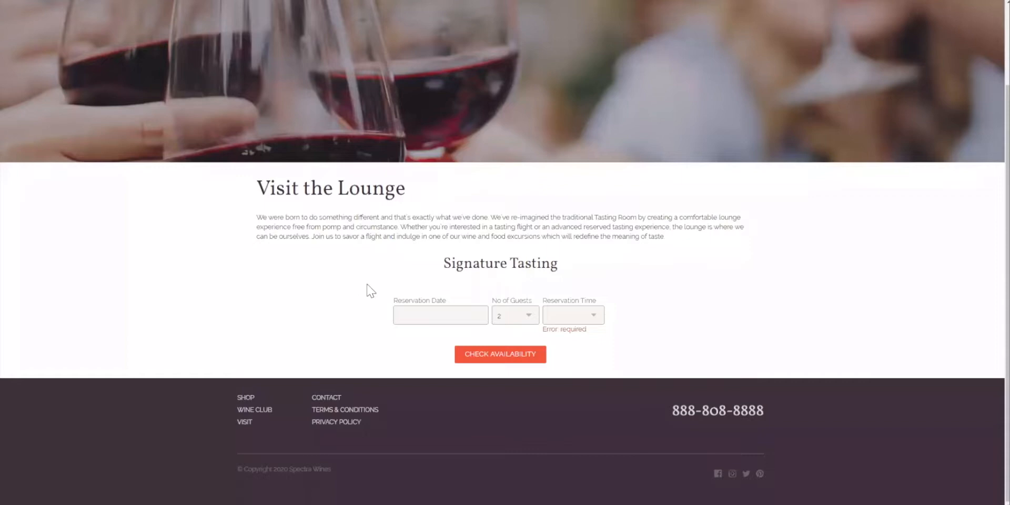
# Examine the guest-number and reservation-time options offered in the winery website's Signature Tasting booking form.
pyautogui.click(508, 326)
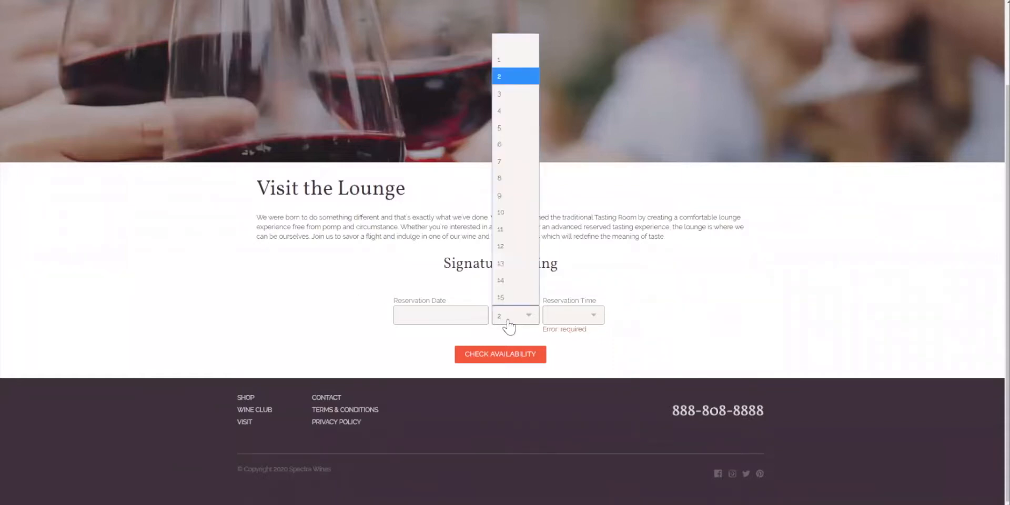
pyautogui.click(508, 322)
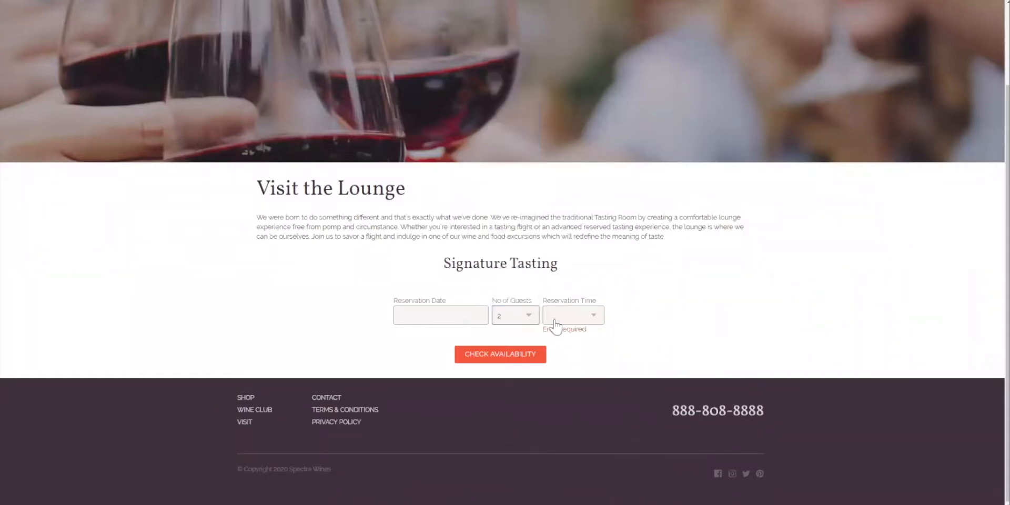
pyautogui.click(569, 322)
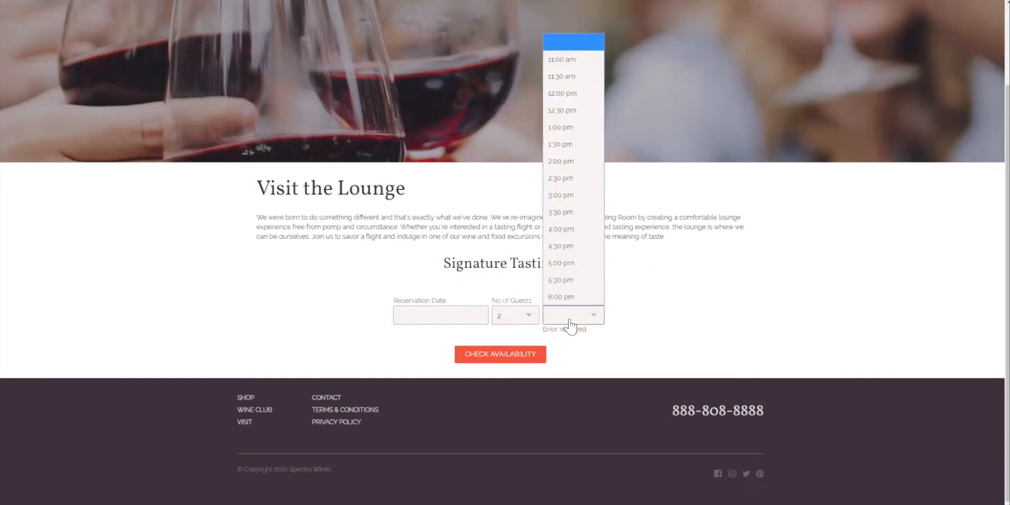
pyautogui.click(569, 322)
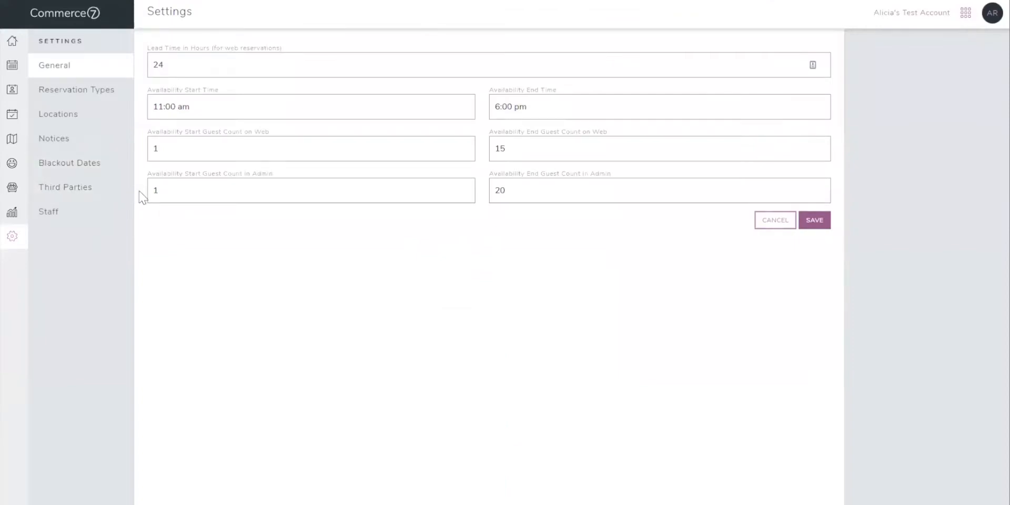
# Save the general reservation settings and open the list of reservation locations.
pyautogui.click(821, 226)
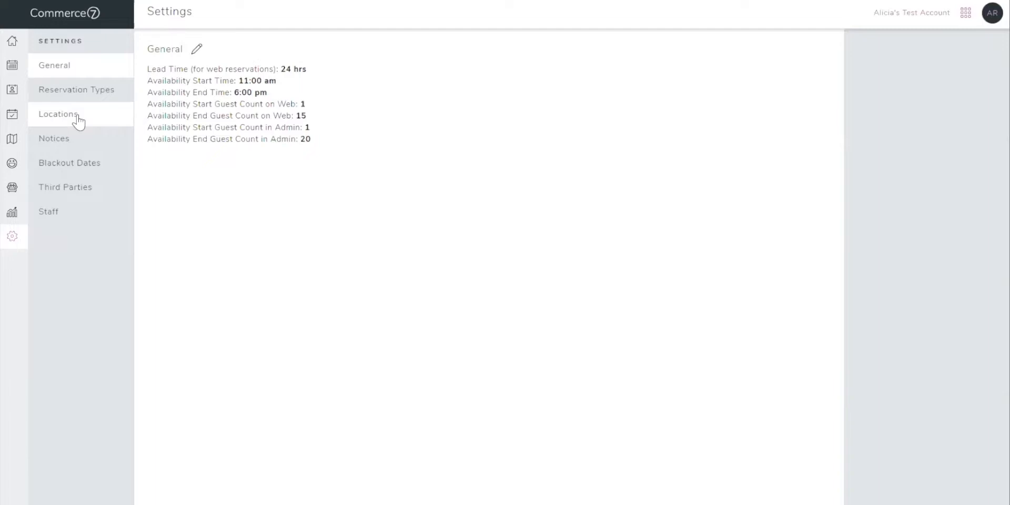
pyautogui.click(78, 120)
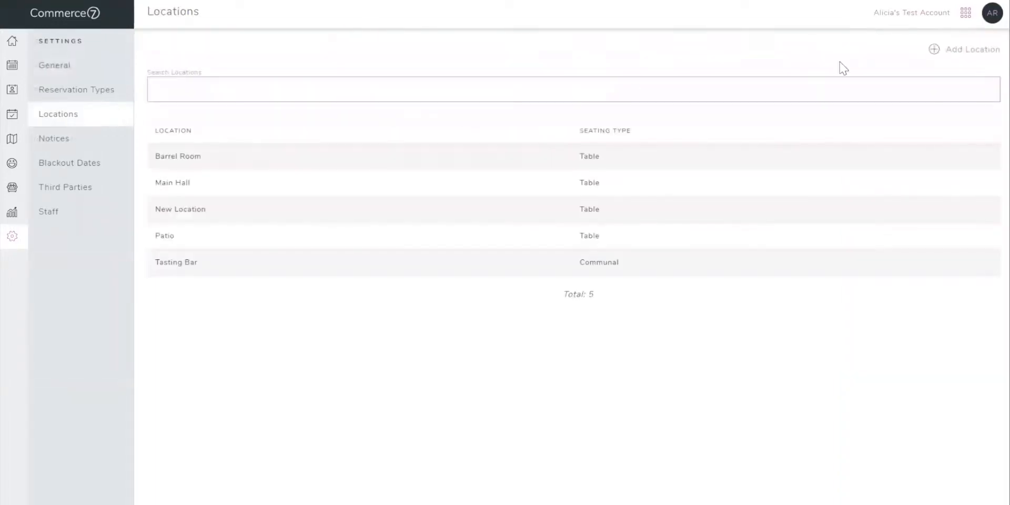
# Start a new location titled Tasting Room with Table Seating and a start date of May 22, 2020.
pyautogui.click(963, 49)
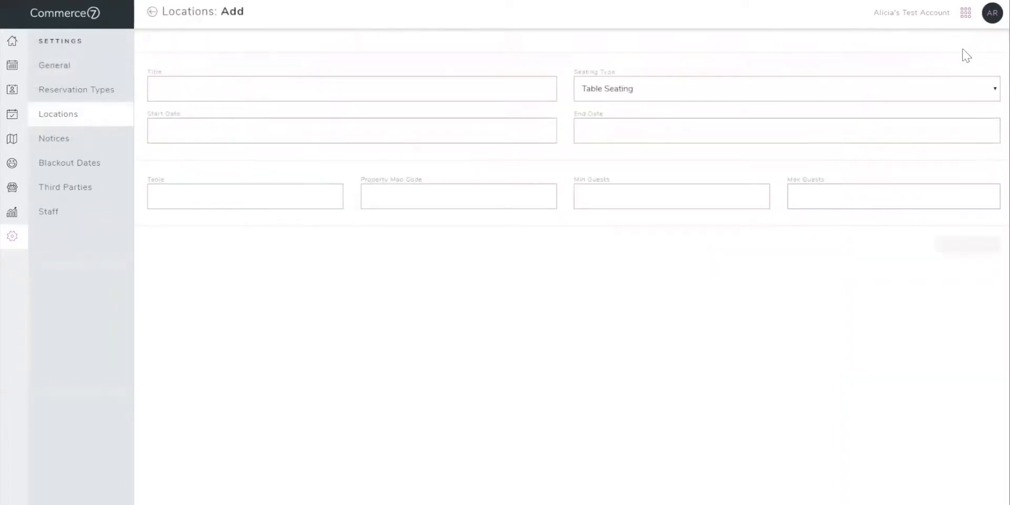
pyautogui.click(495, 83)
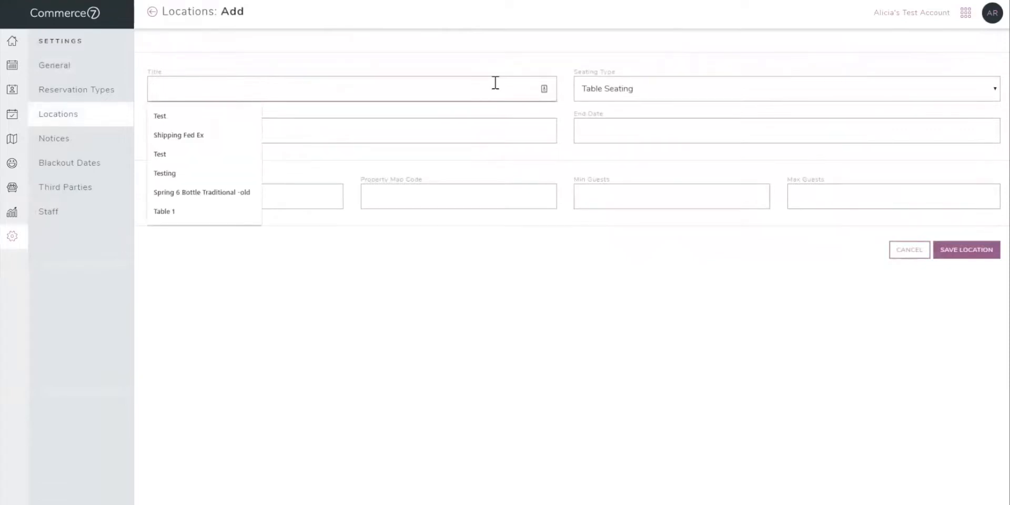
pyautogui.write('Tasting Room')
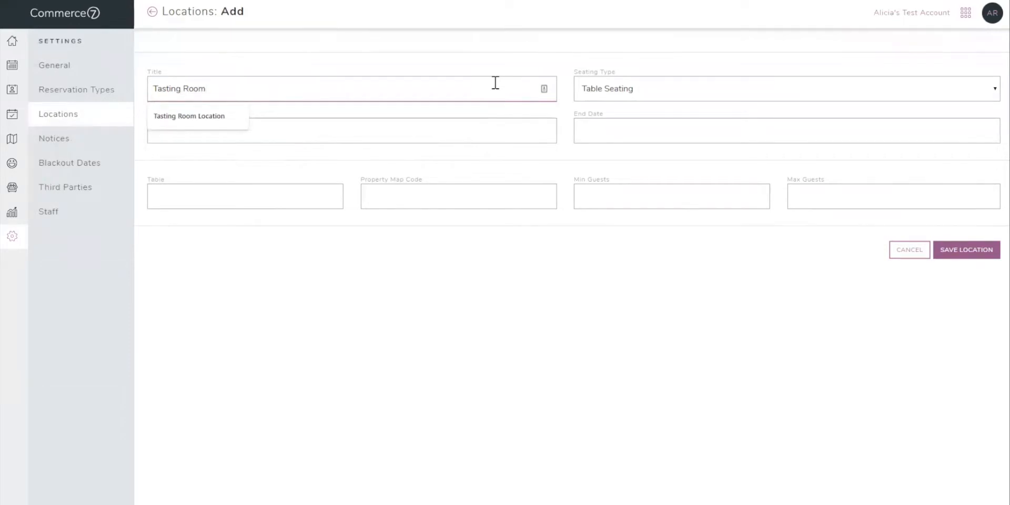
pyautogui.click(609, 95)
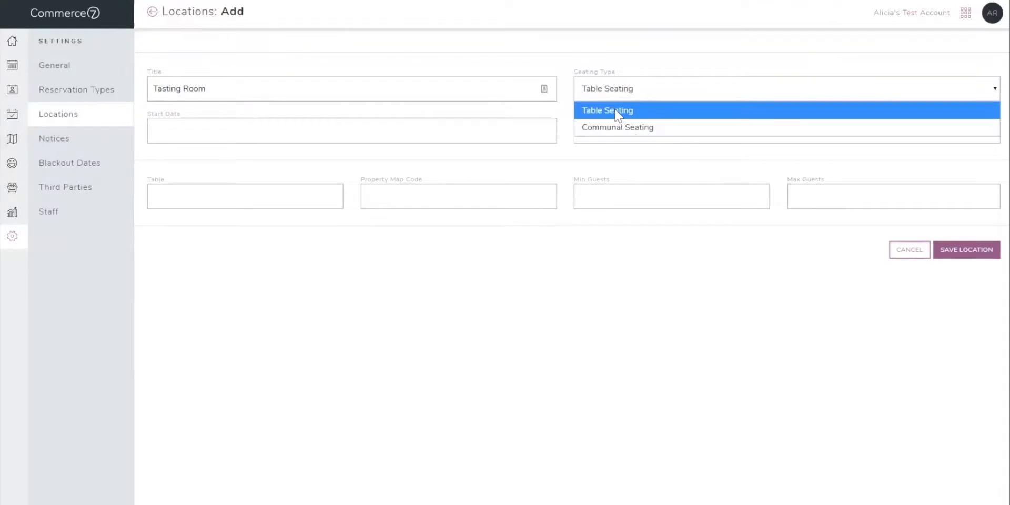
pyautogui.click(619, 113)
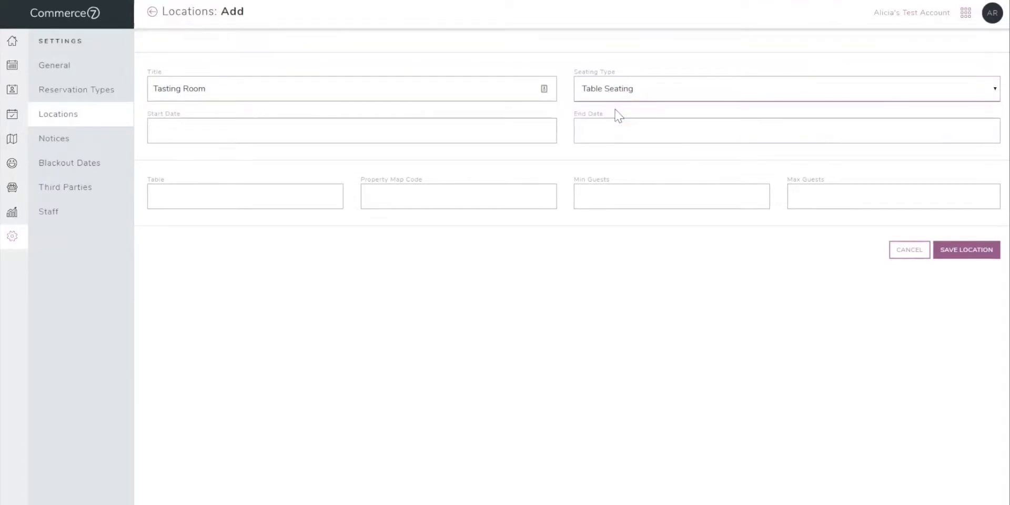
pyautogui.click(367, 128)
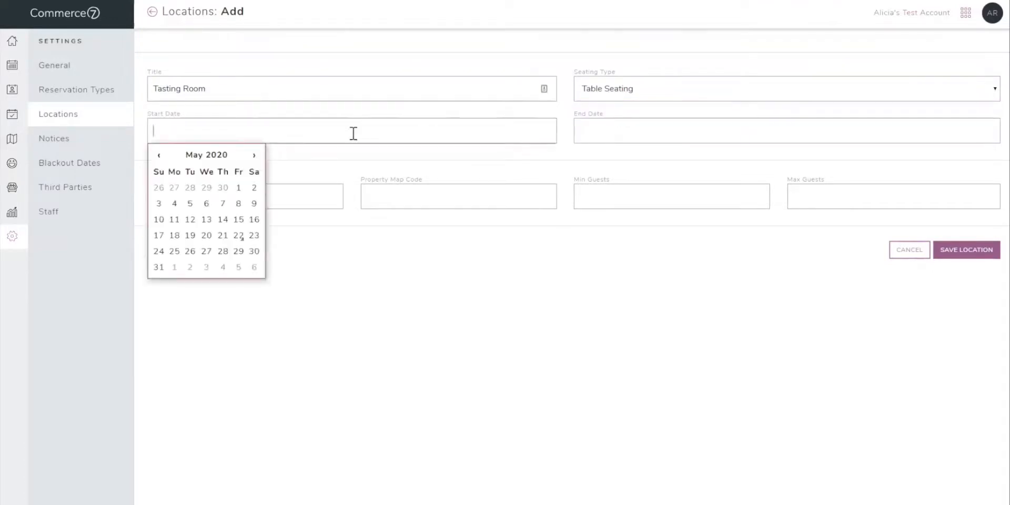
pyautogui.click(238, 236)
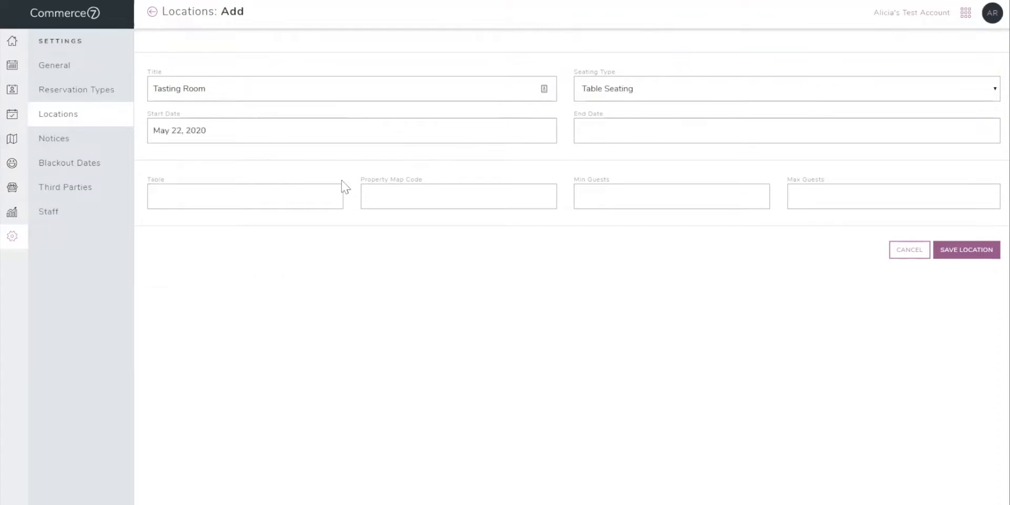
# Enter Table 1 for the Tasting Room location, with a minimum of 1 and a maximum of 4 guests.
pyautogui.click(317, 187)
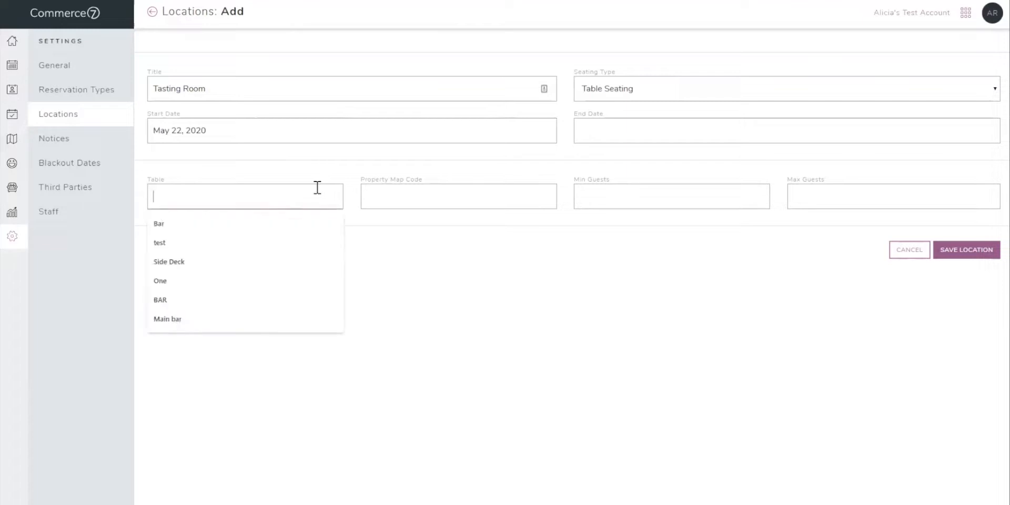
pyautogui.write('Table ')
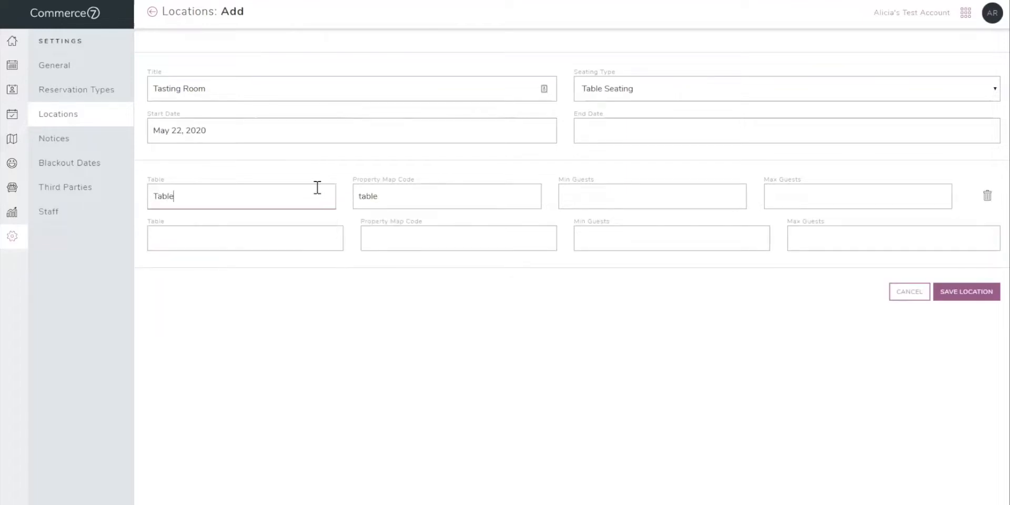
pyautogui.write('1')
pyautogui.click(394, 196)
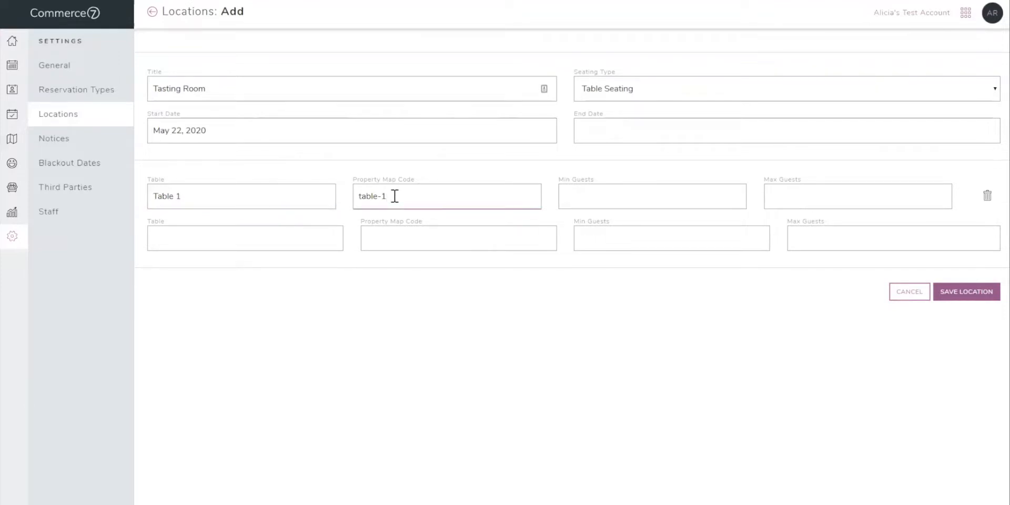
pyautogui.click(597, 192)
pyautogui.write('1')
pyautogui.press('Tab')
pyautogui.write('4')
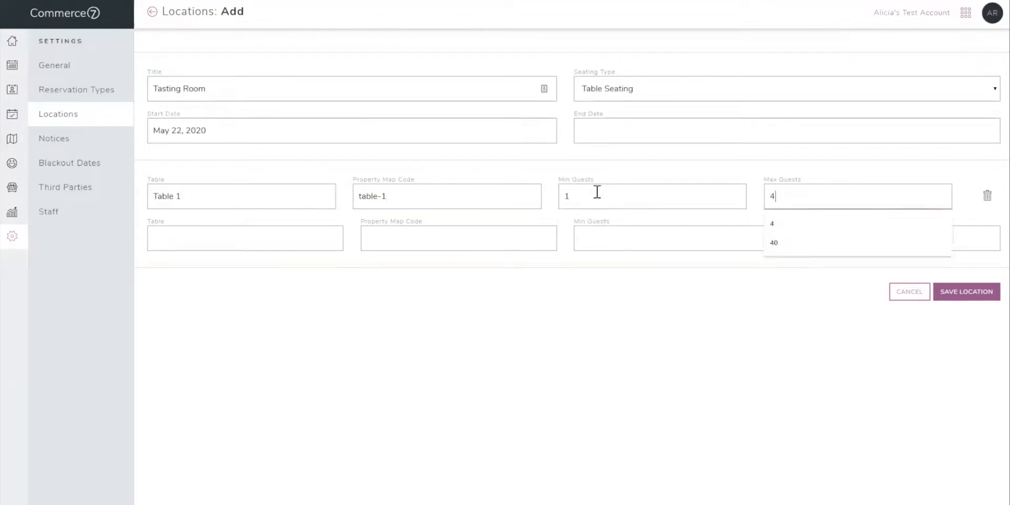
# Enter Table 2 with a minimum of 2 and a maximum of 6 guests, and discard the new Tasting Room location.
pyautogui.click(260, 235)
pyautogui.write('T')
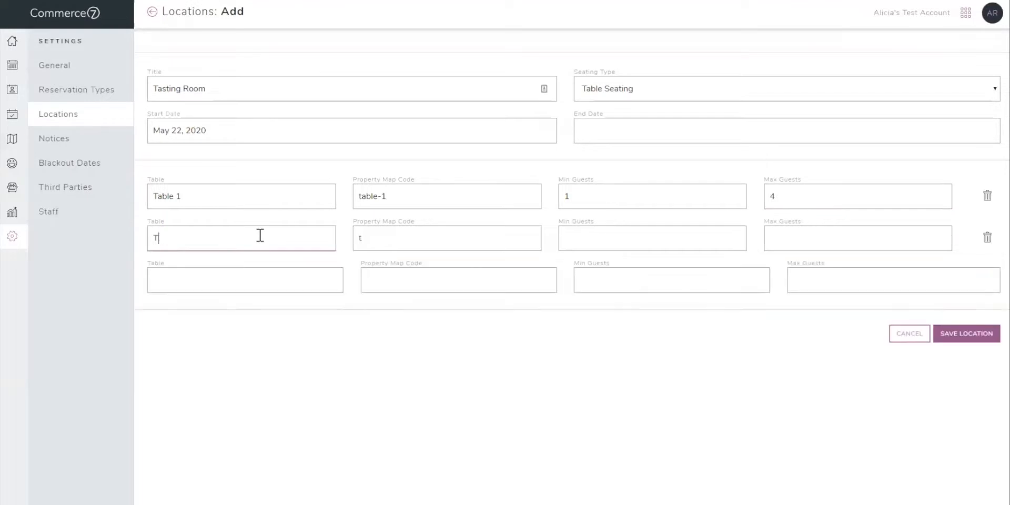
pyautogui.write('able 2')
pyautogui.press('Tab')
pyautogui.press('Tab')
pyautogui.write('2')
pyautogui.press('Tab')
pyautogui.write('6')
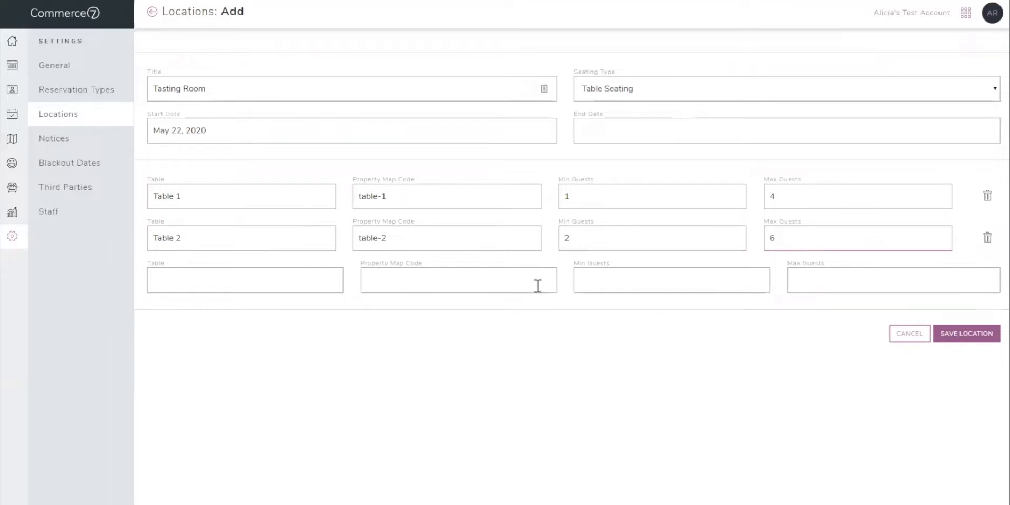
pyautogui.click(898, 333)
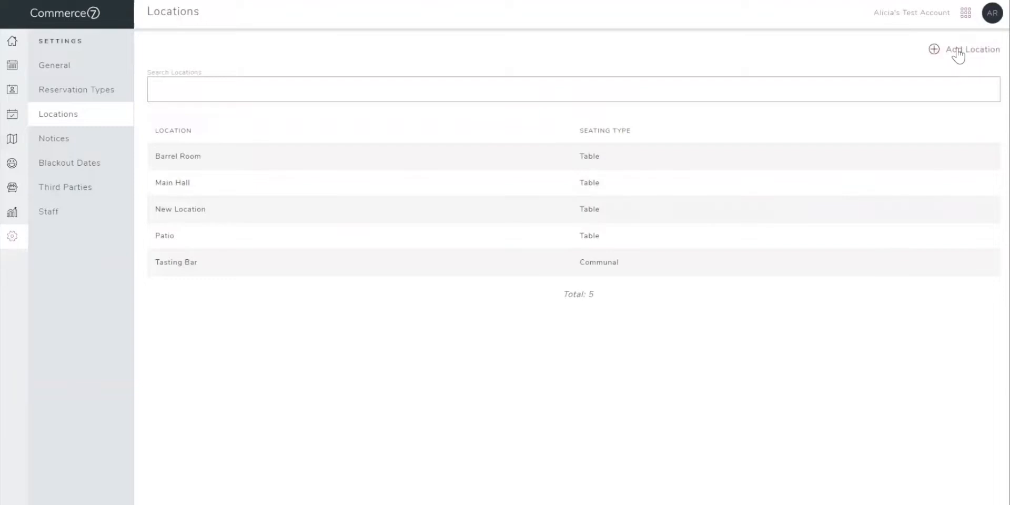
# Start a new location titled Tasting Bar with Communal Seating and a start date of May 22, 2020.
pyautogui.click(958, 50)
pyautogui.click(319, 86)
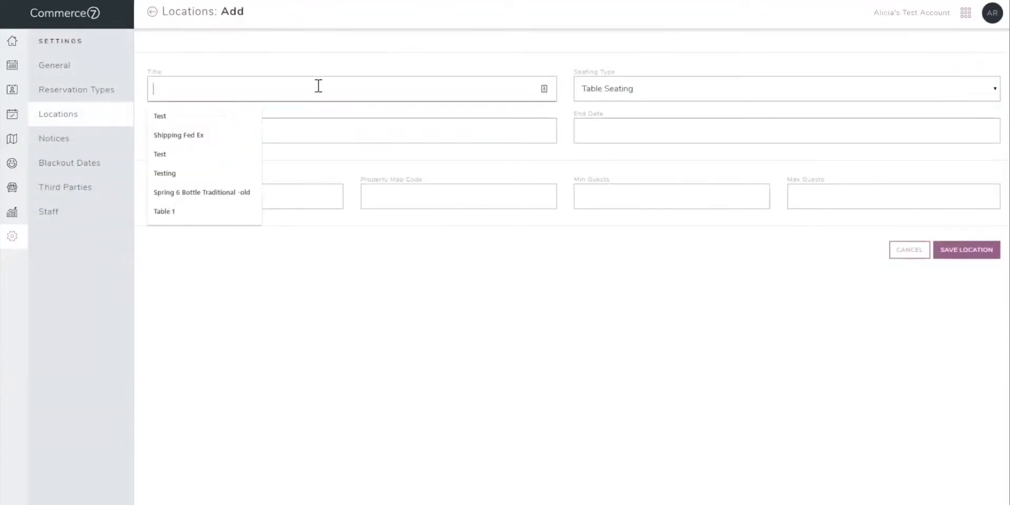
pyautogui.write('Tasting Bar')
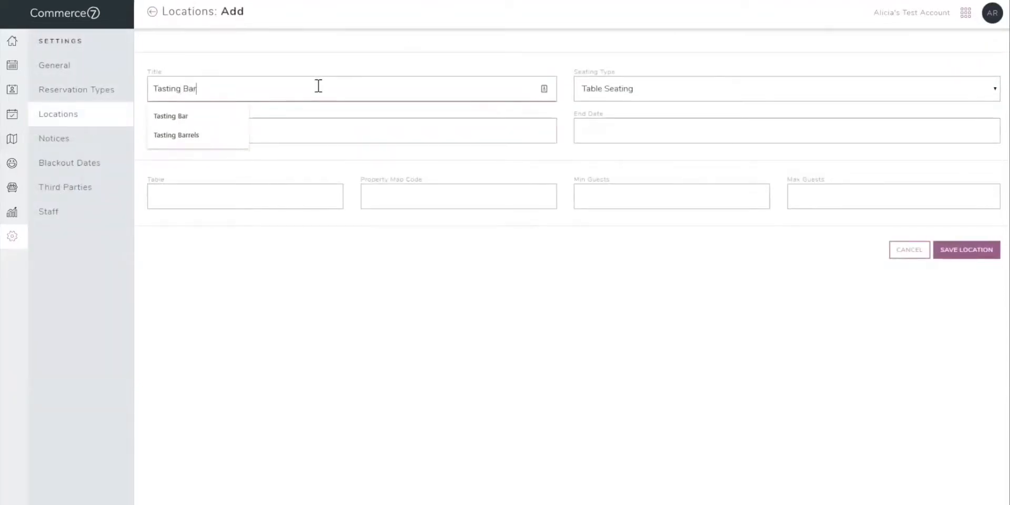
pyautogui.click(589, 90)
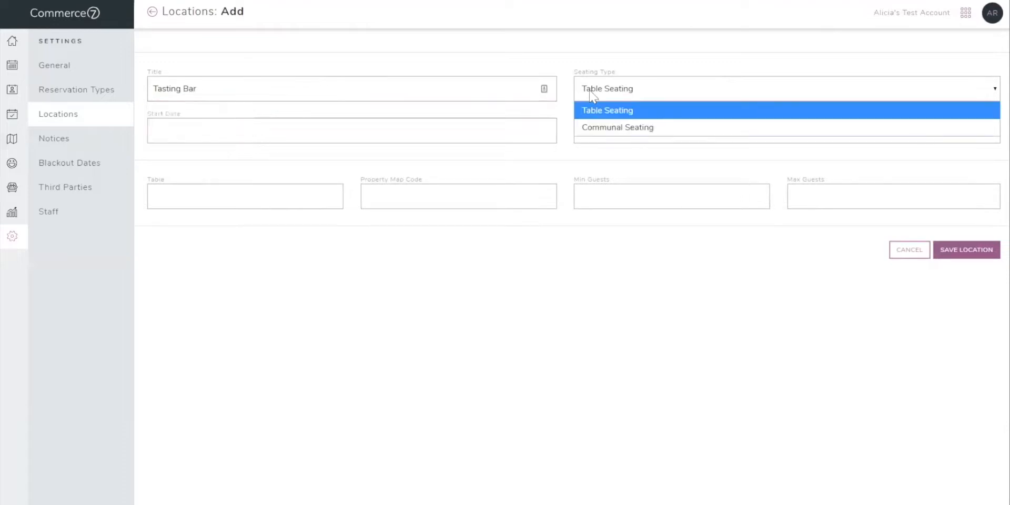
pyautogui.click(600, 127)
pyautogui.click(465, 126)
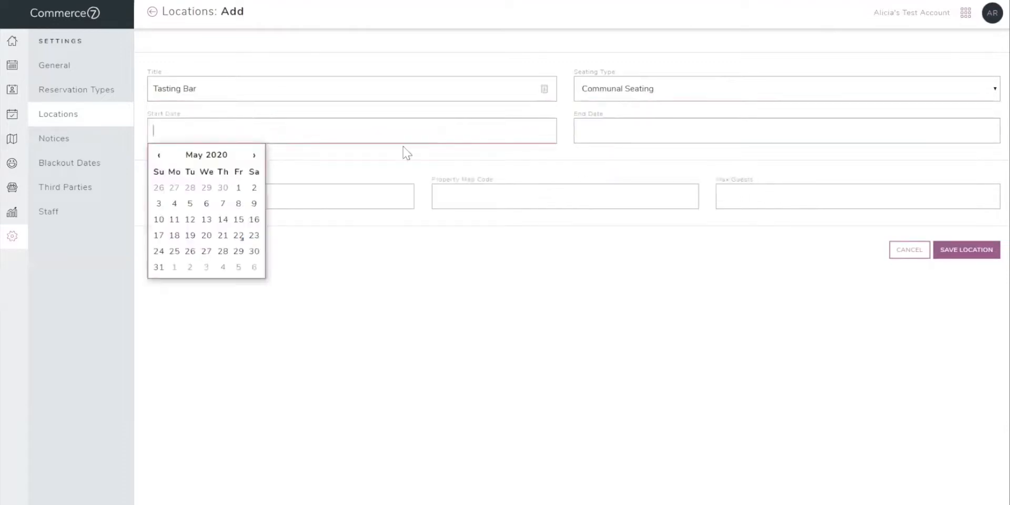
pyautogui.click(239, 235)
# Enter an area named Bar for the Tasting Bar location with a maximum of 35 guests, and leave the form.
pyautogui.click(264, 189)
pyautogui.write('Bar')
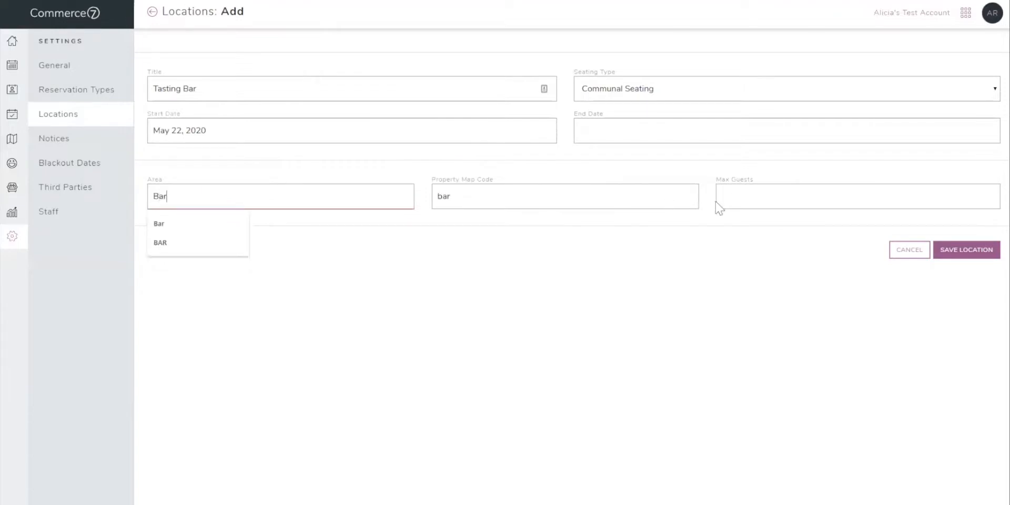
pyautogui.click(734, 195)
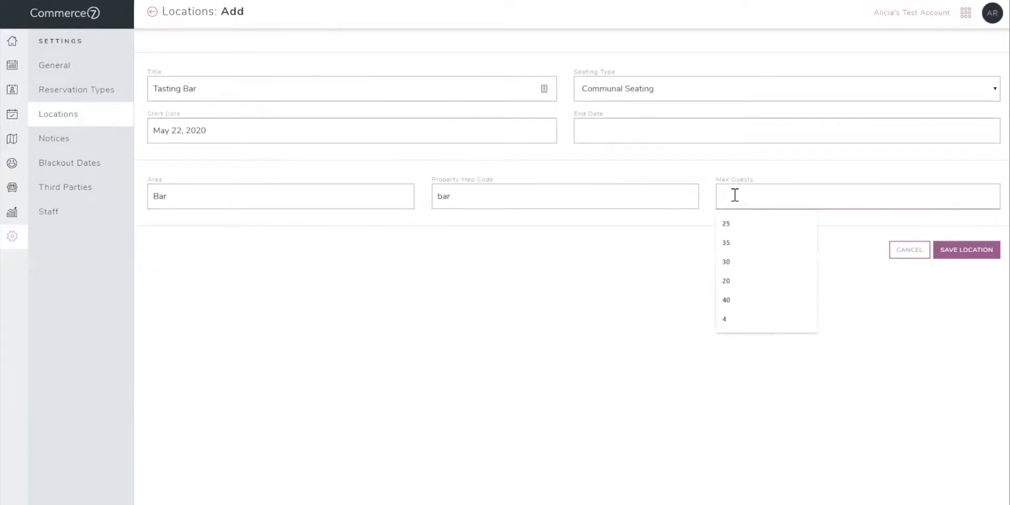
pyautogui.write('35')
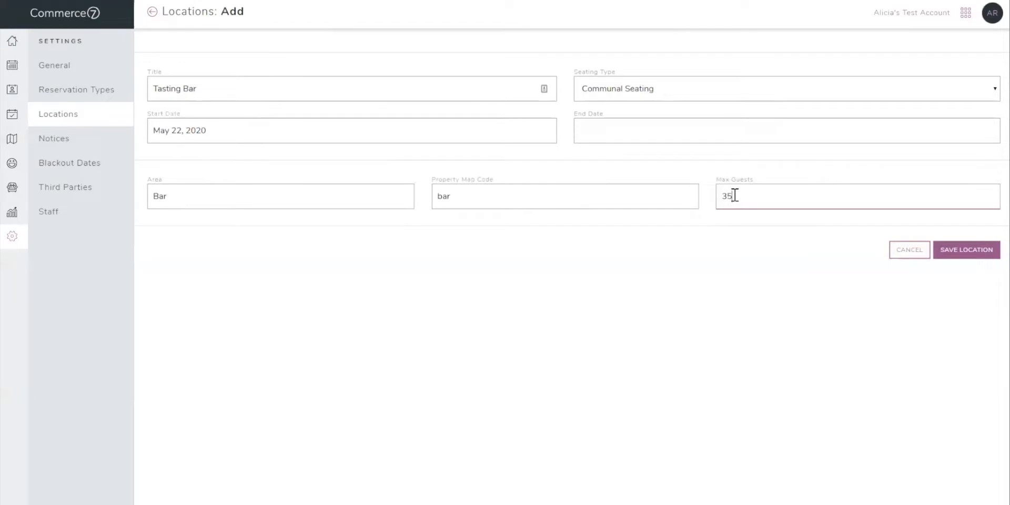
pyautogui.click(976, 257)
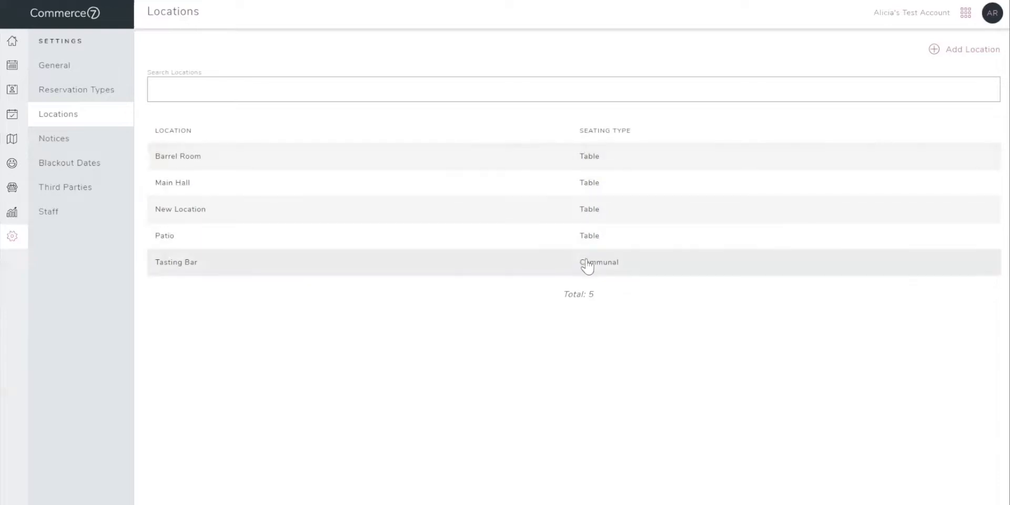
# Review the Barrel Room location's editable details and its form for adding a blackout date, cancel the form, and return to the locations list.
pyautogui.click(554, 165)
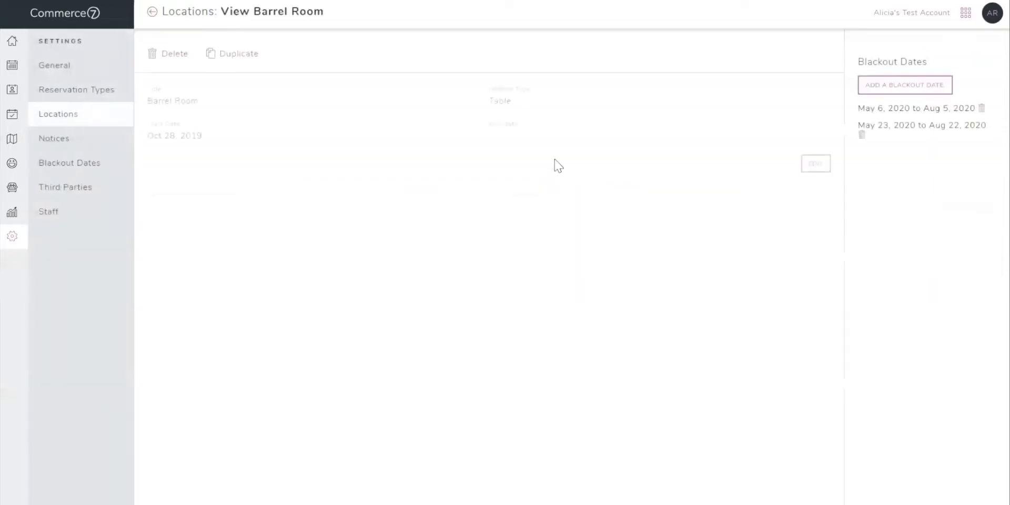
pyautogui.click(816, 168)
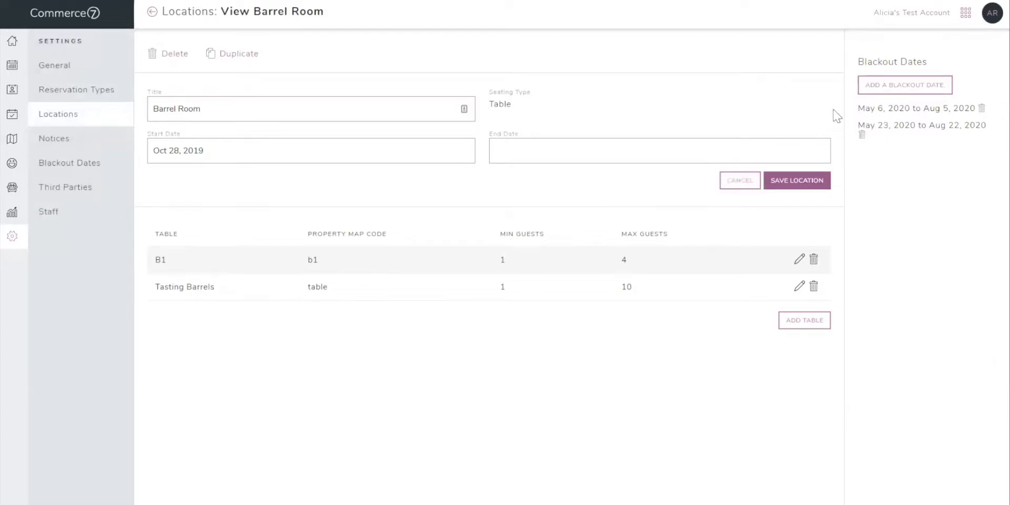
pyautogui.click(875, 96)
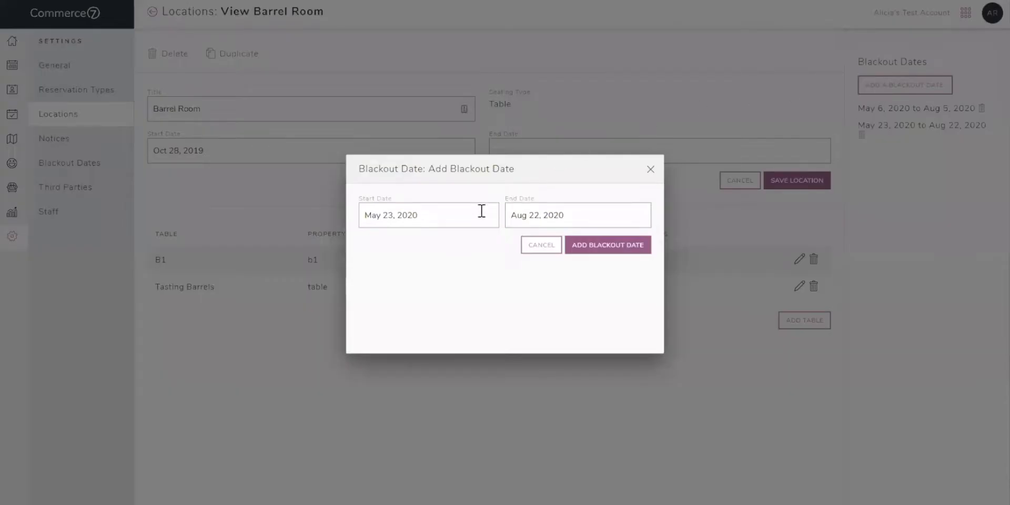
pyautogui.click(536, 247)
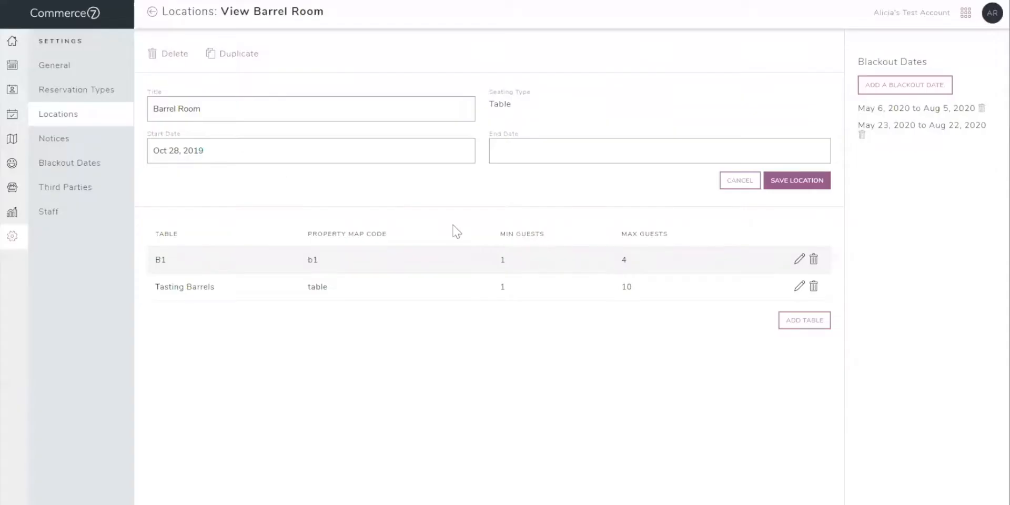
pyautogui.click(121, 123)
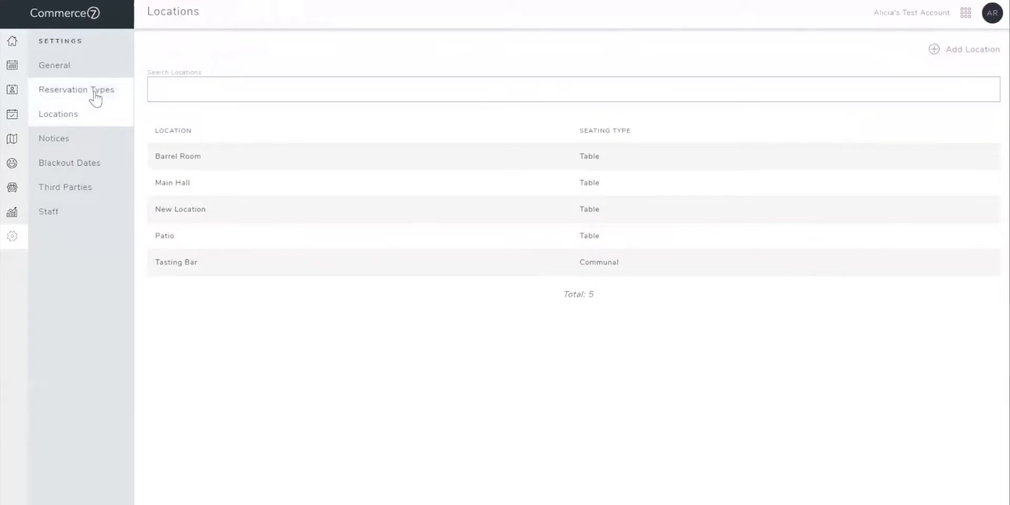
# Start a new reservation type titled Tasting and keep its type as Tasting.
pyautogui.click(95, 97)
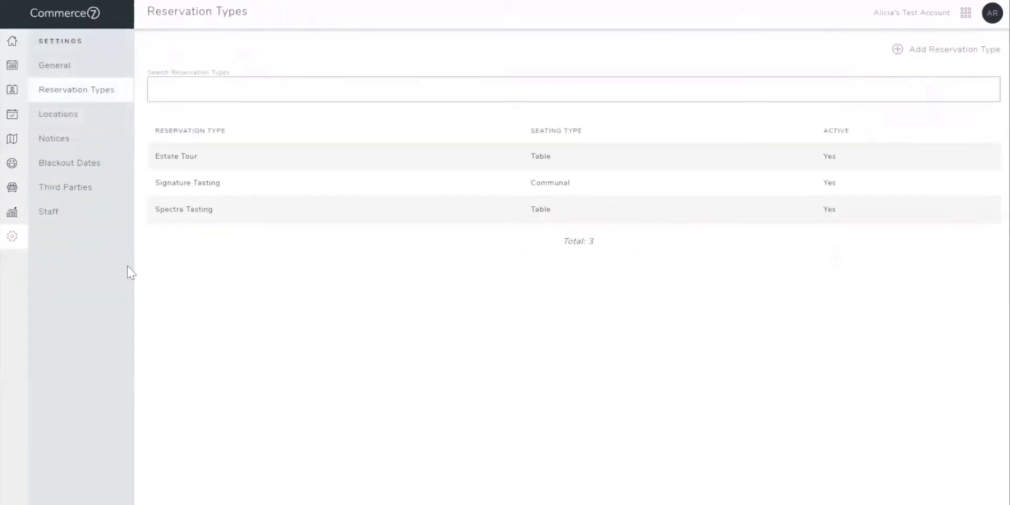
pyautogui.click(947, 61)
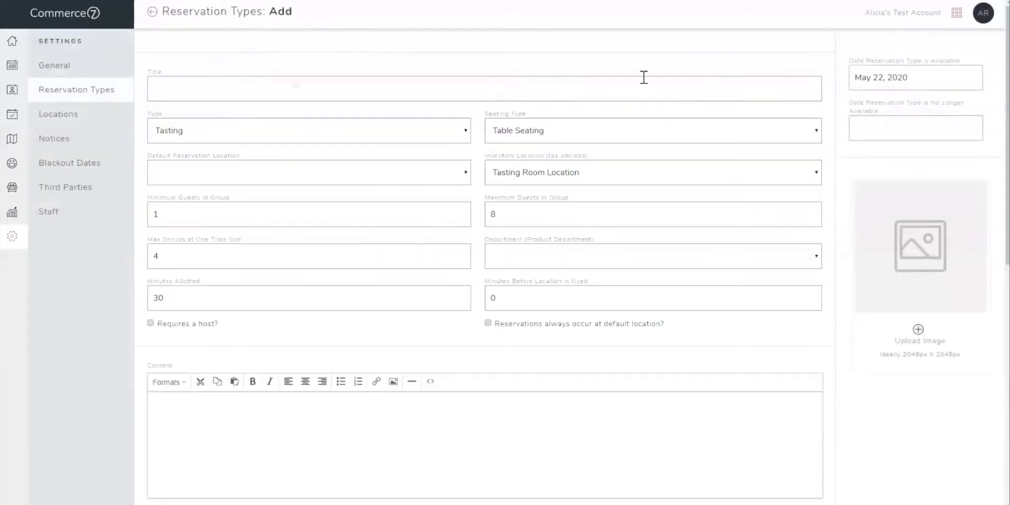
pyautogui.click(395, 90)
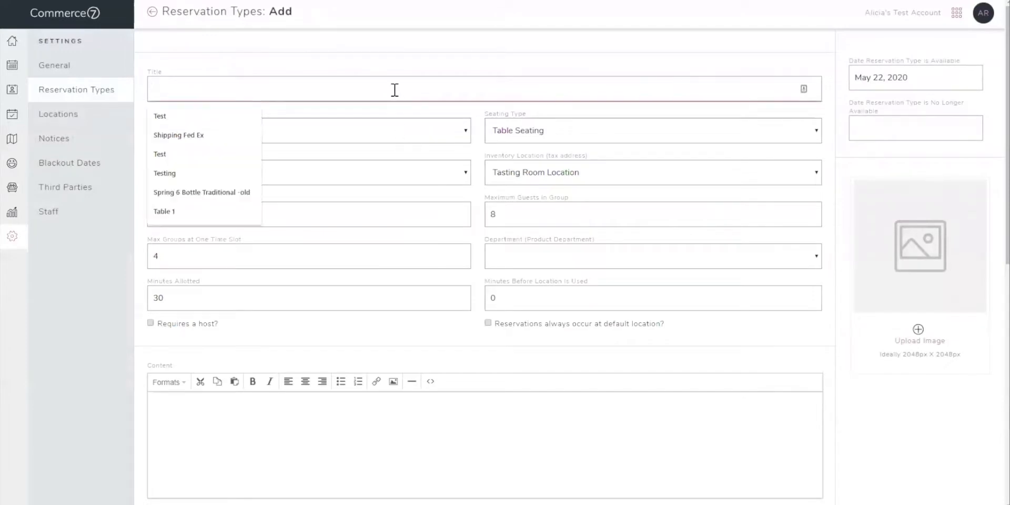
pyautogui.write('Tasting')
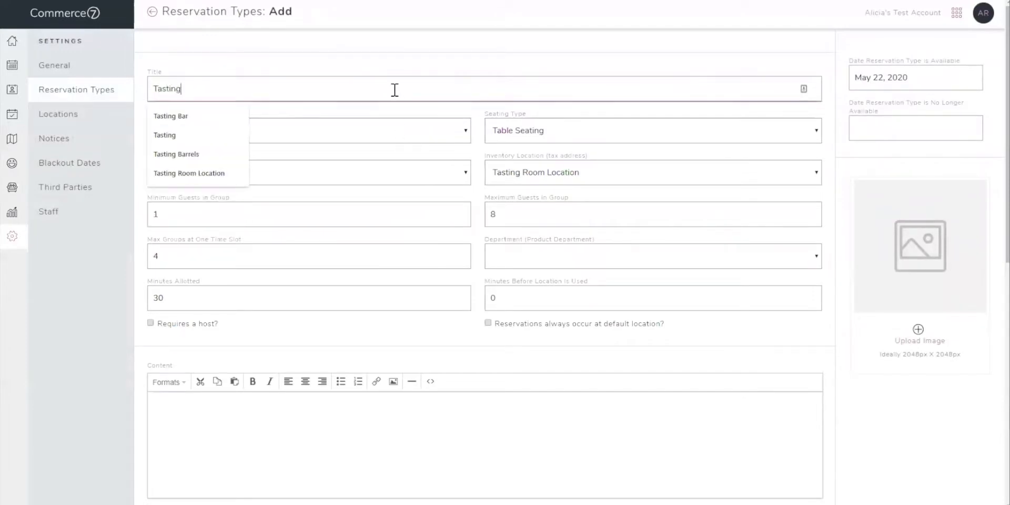
pyautogui.click(397, 69)
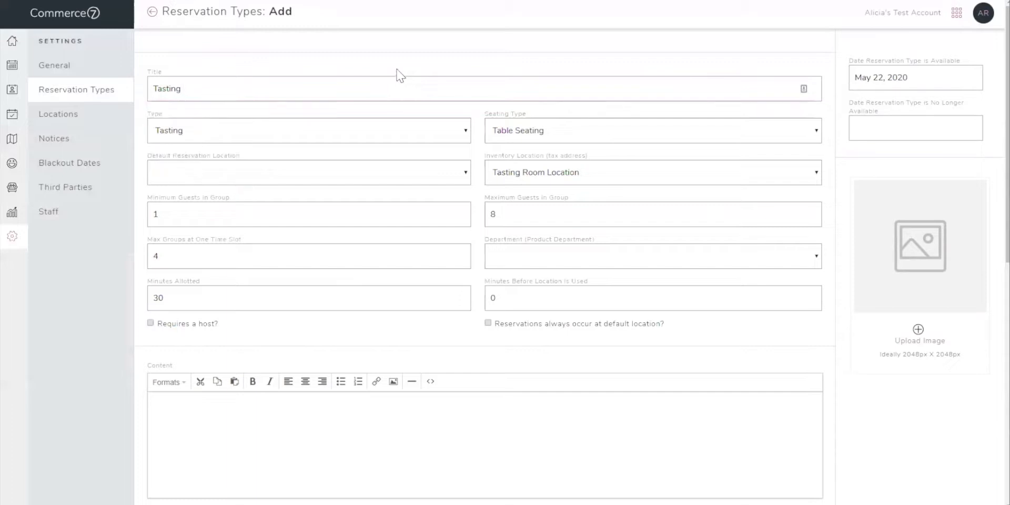
pyautogui.click(298, 136)
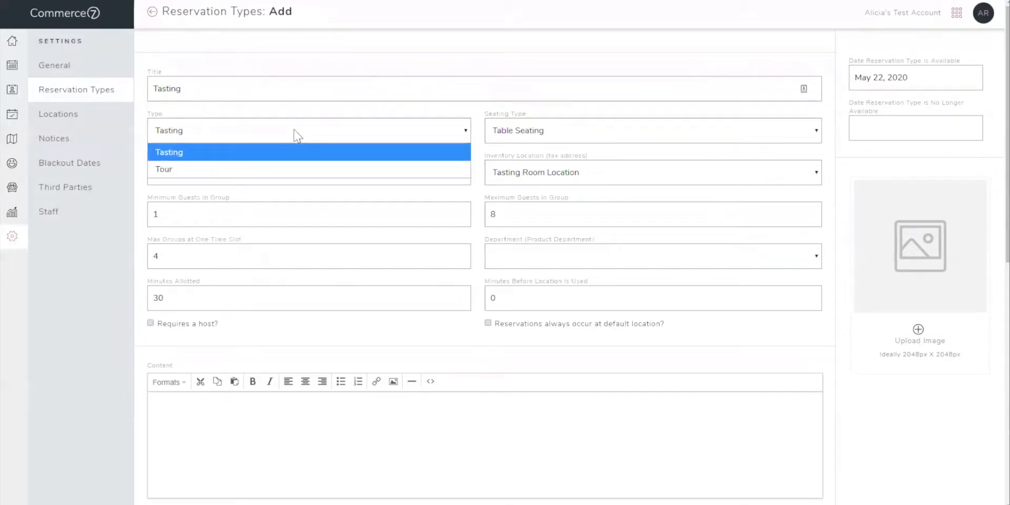
pyautogui.click(298, 136)
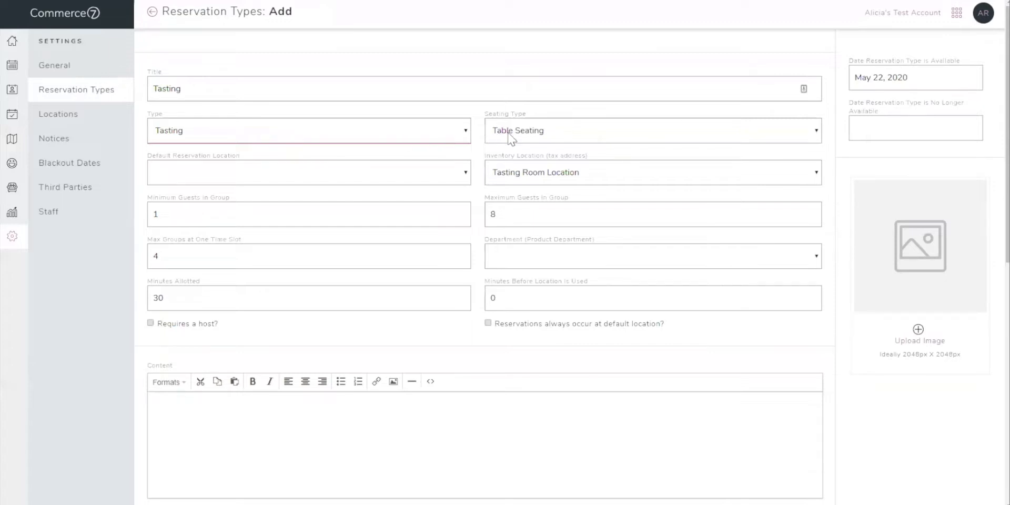
# Try Communal Seating for the Tasting reservation type, check its default location choices, and switch back to Table Seating.
pyautogui.click(519, 138)
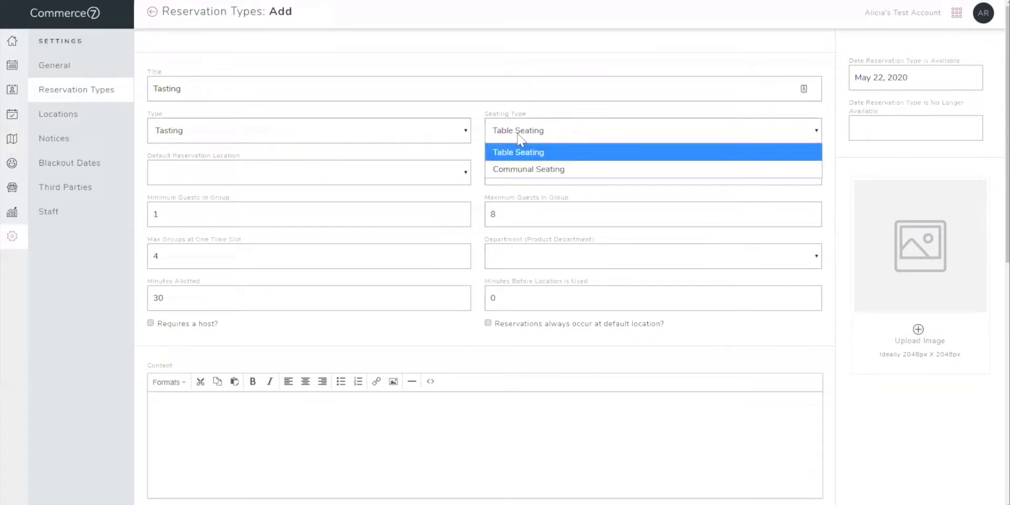
pyautogui.click(520, 170)
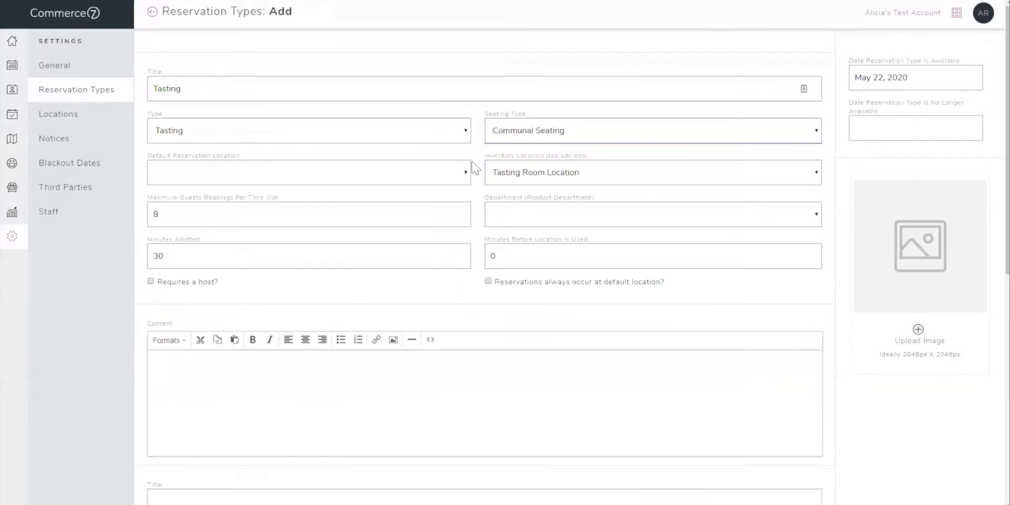
pyautogui.click(343, 175)
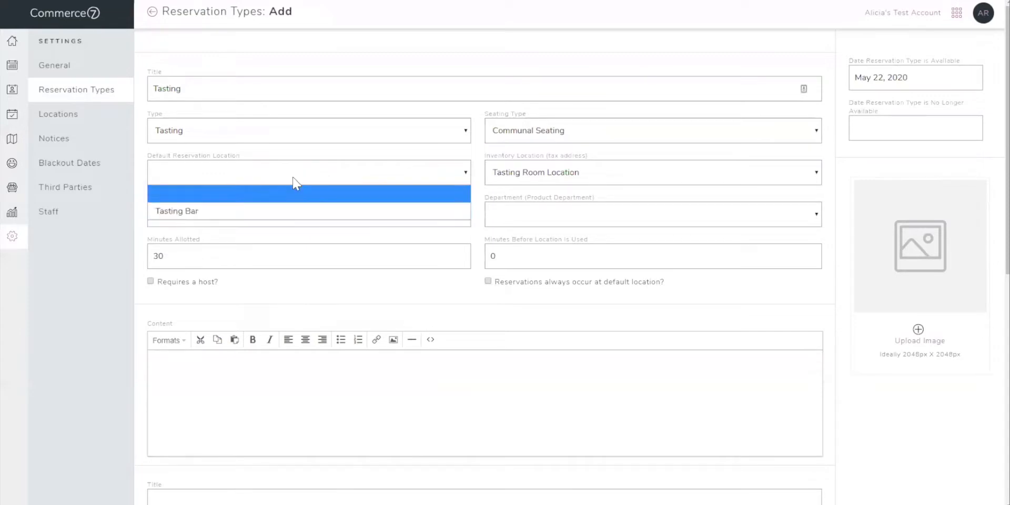
pyautogui.click(504, 130)
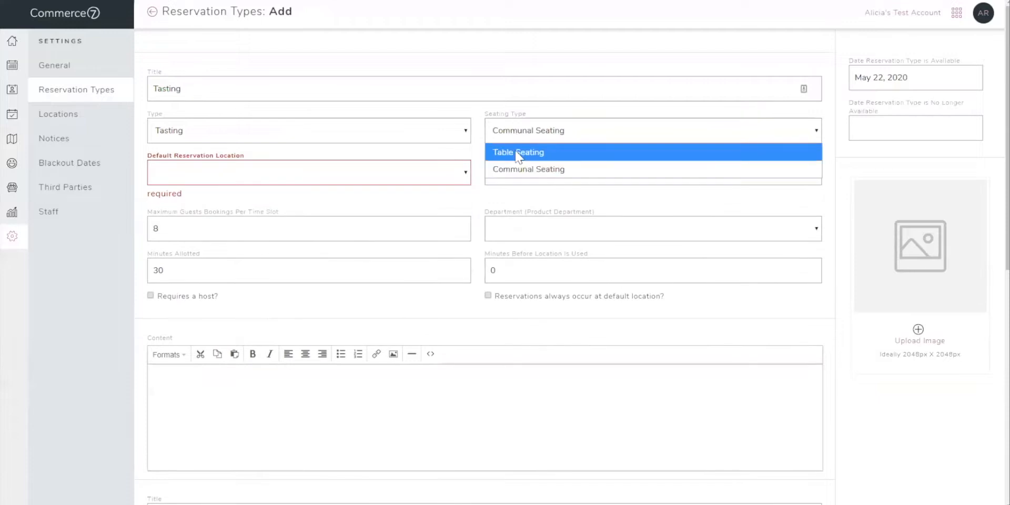
pyautogui.click(515, 152)
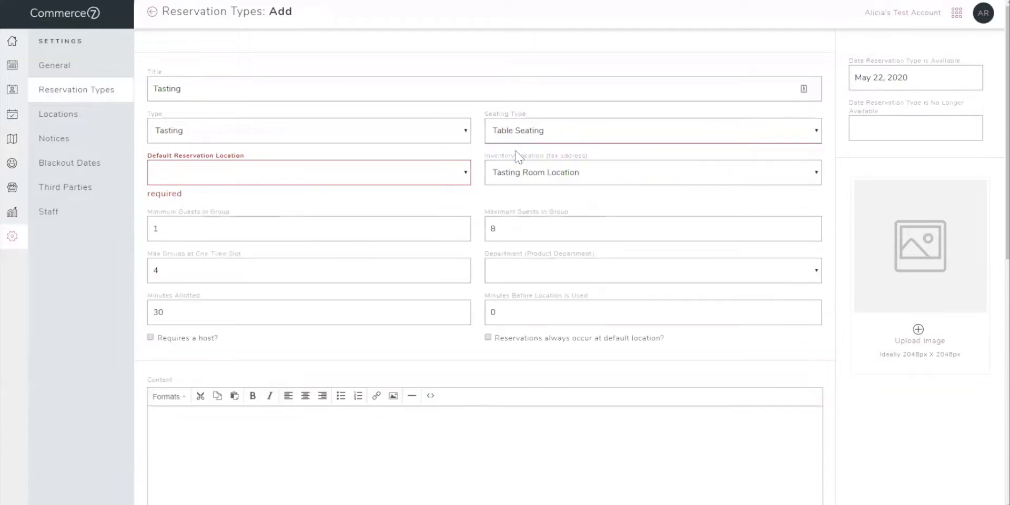
# Set the default reservation location to Main Hall and the inventory location to Tasting Room Location.
pyautogui.click(378, 178)
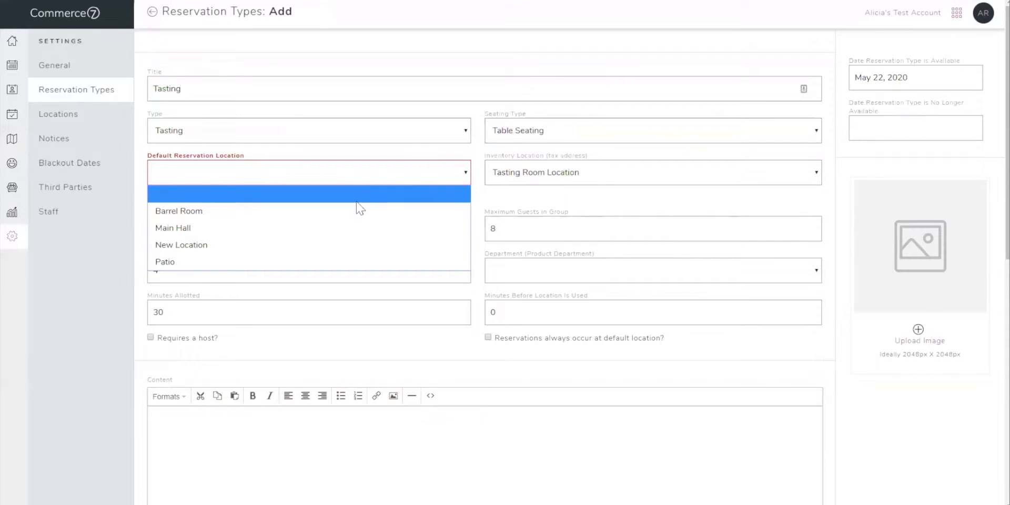
pyautogui.click(330, 233)
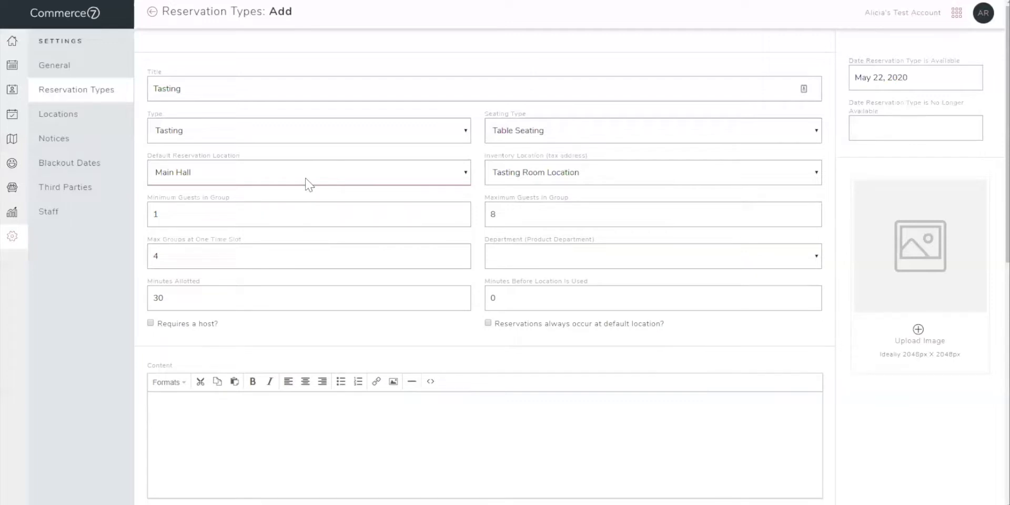
pyautogui.click(521, 181)
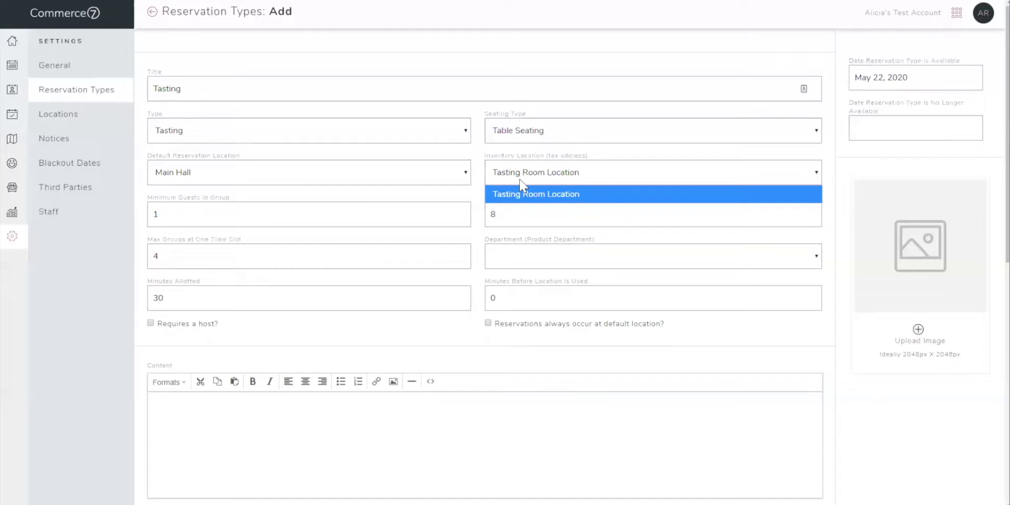
pyautogui.click(526, 194)
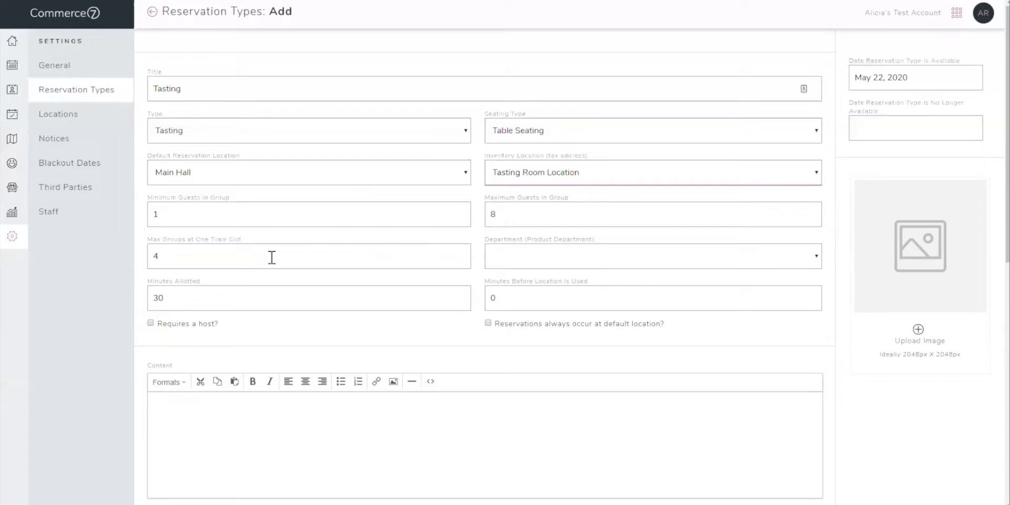
# Set the maximum groups at one time slot to 4 and the product department to Wine Product.
pyautogui.click(160, 257)
pyautogui.doubleClick(160, 257)
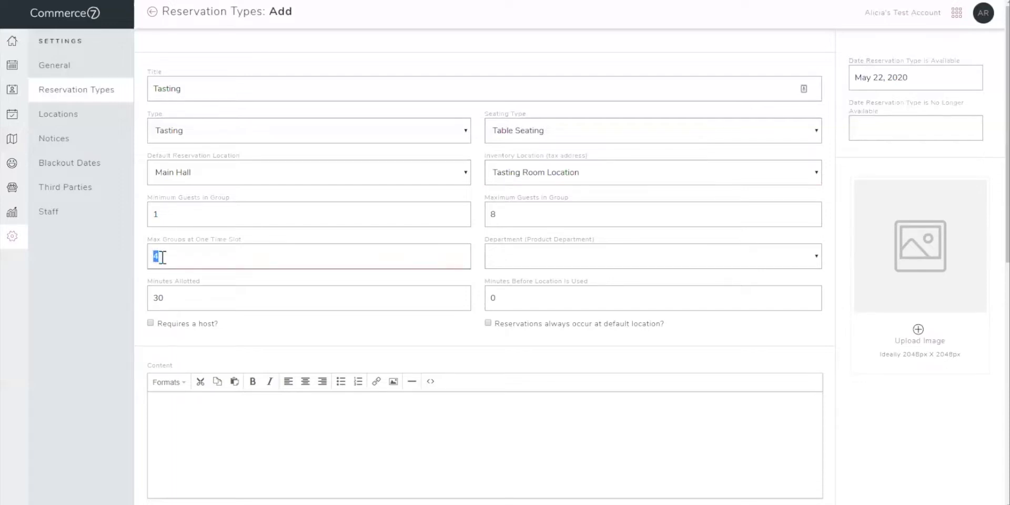
pyautogui.write('4')
pyautogui.click(533, 262)
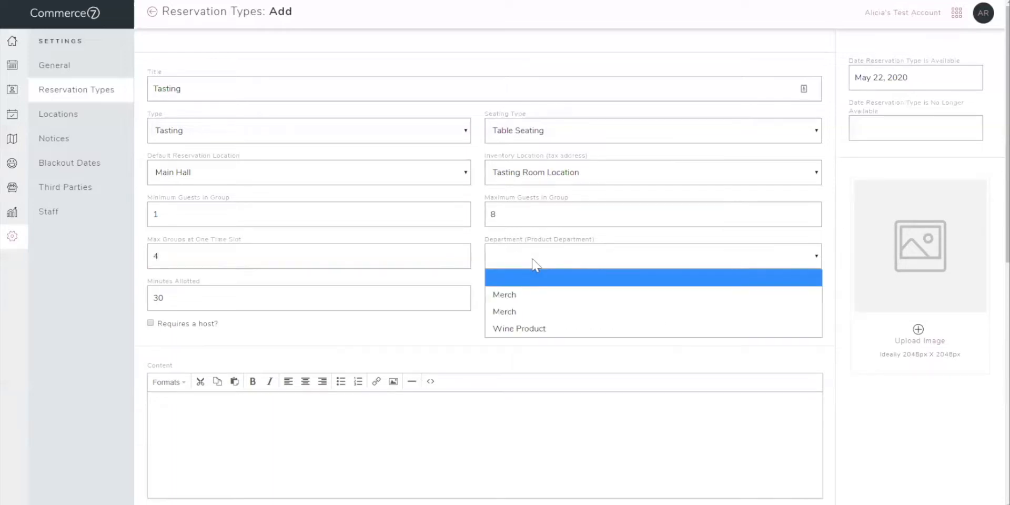
pyautogui.click(528, 332)
# Set the minutes allotted to 60 and the minutes before the location is used to 15.
pyautogui.click(172, 303)
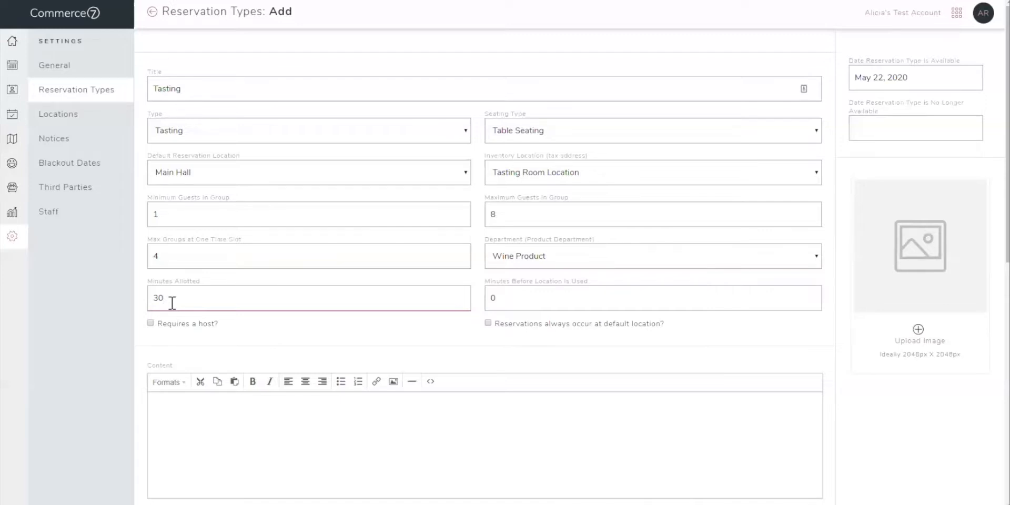
pyautogui.doubleClick(173, 301)
pyautogui.write('60')
pyautogui.click(526, 297)
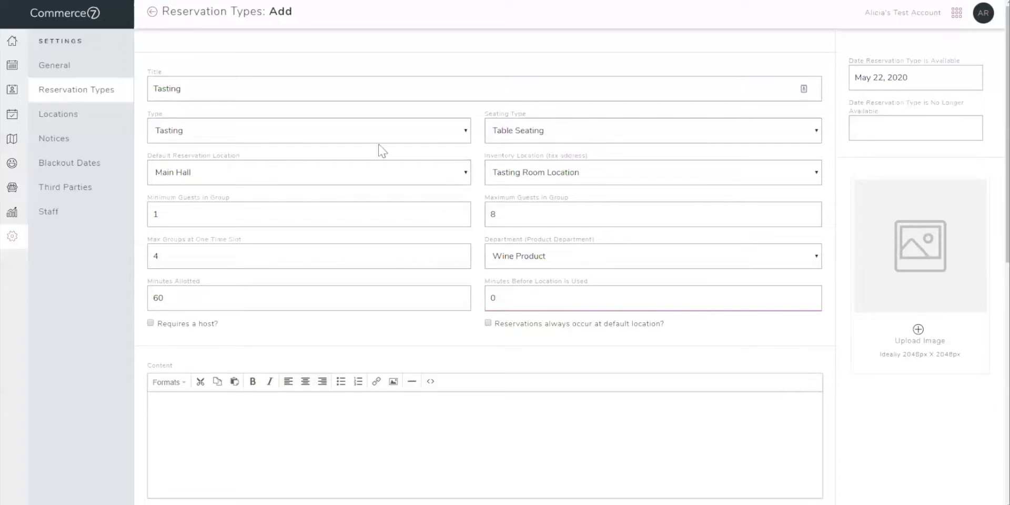
pyautogui.doubleClick(500, 297)
pyautogui.write('15')
# Try requiring a host for the Tasting reservation type, and turn the requirement back off.
pyautogui.click(418, 324)
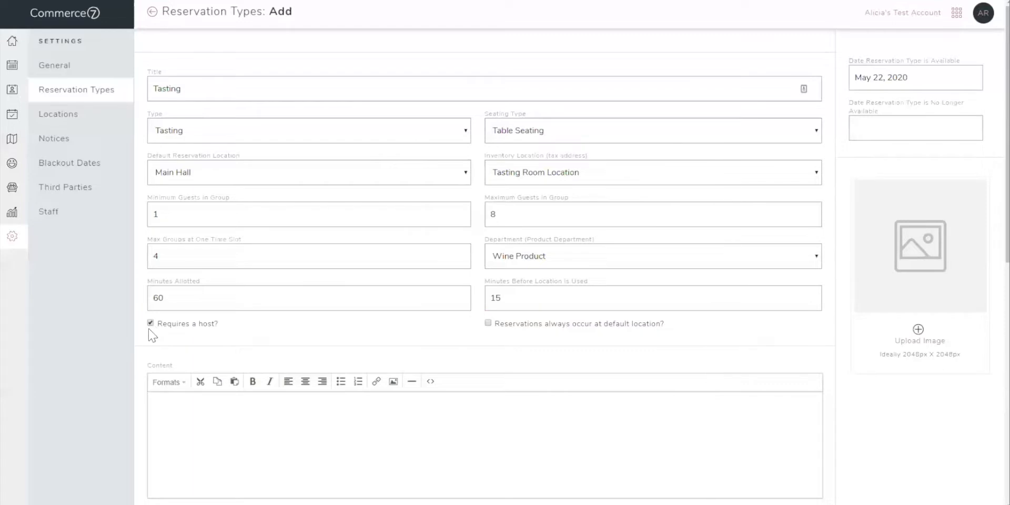
pyautogui.scroll(-1, 151, 334)
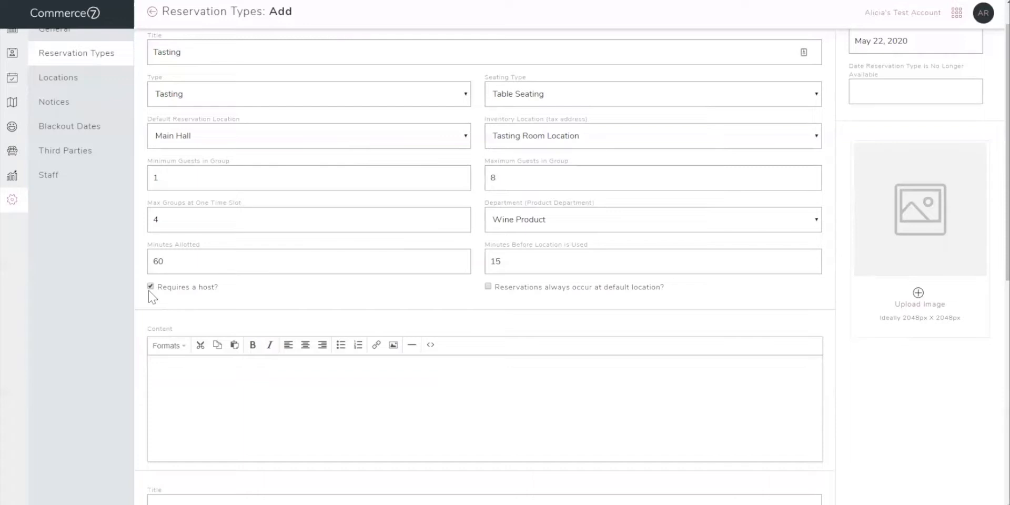
pyautogui.click(151, 287)
pyautogui.scroll(1, 199, 349)
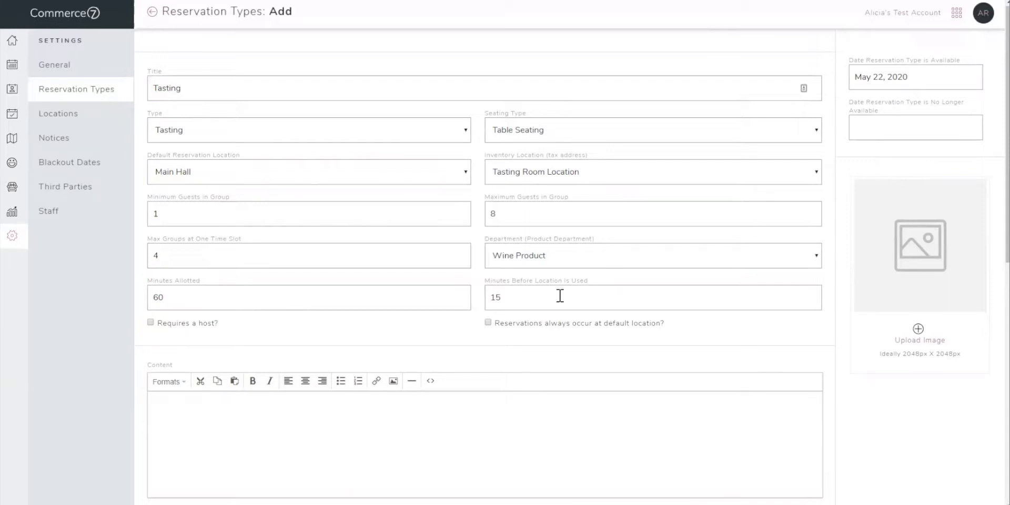
# Enter "Details of experience" as the content description of the Tasting reservation type.
pyautogui.scroll(-2, 560, 295)
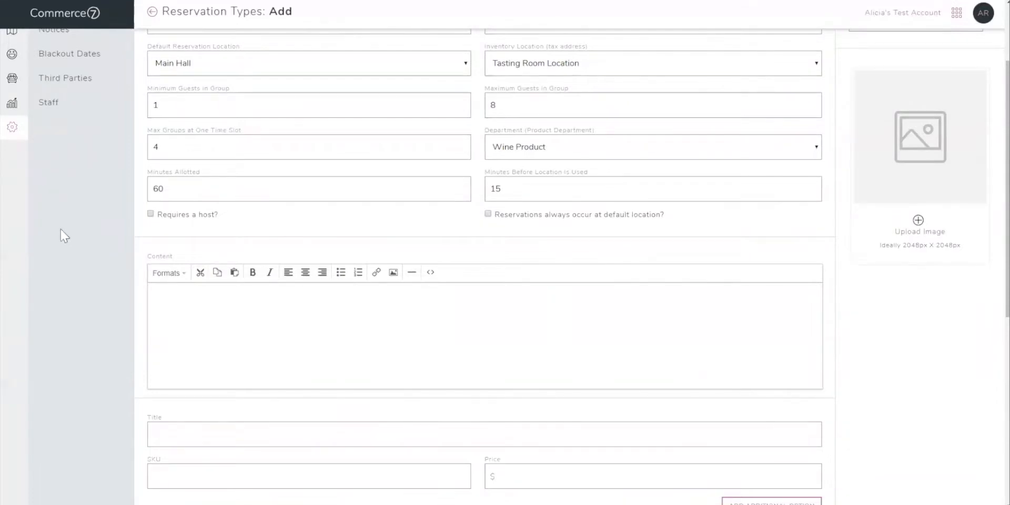
pyautogui.click(196, 314)
pyautogui.write('Details of expere')
pyautogui.press('BackSpace')
pyautogui.write('ience')
# Enter the first reservation option as Tasting 1 with SKU T1234 and a price of $35.00.
pyautogui.scroll(-3, 196, 314)
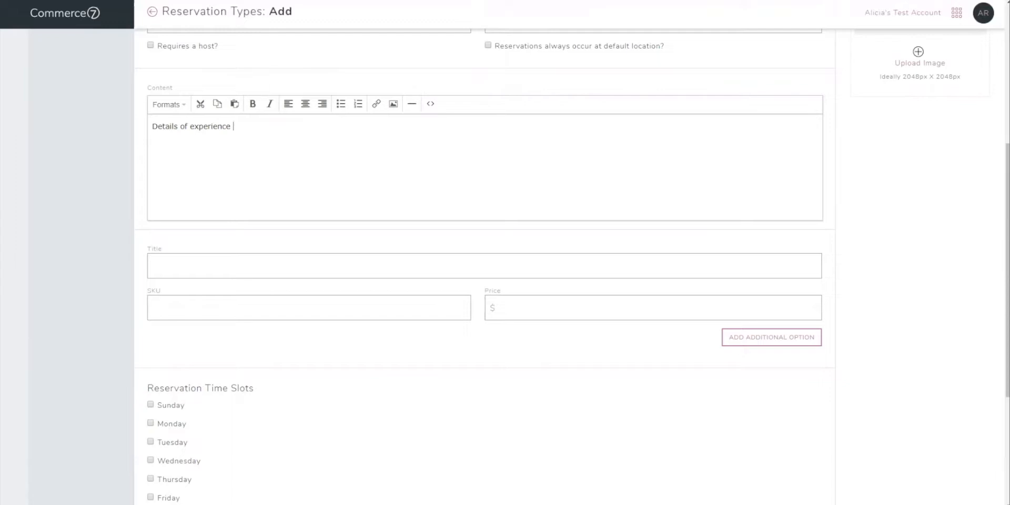
pyautogui.click(177, 262)
pyautogui.write('T')
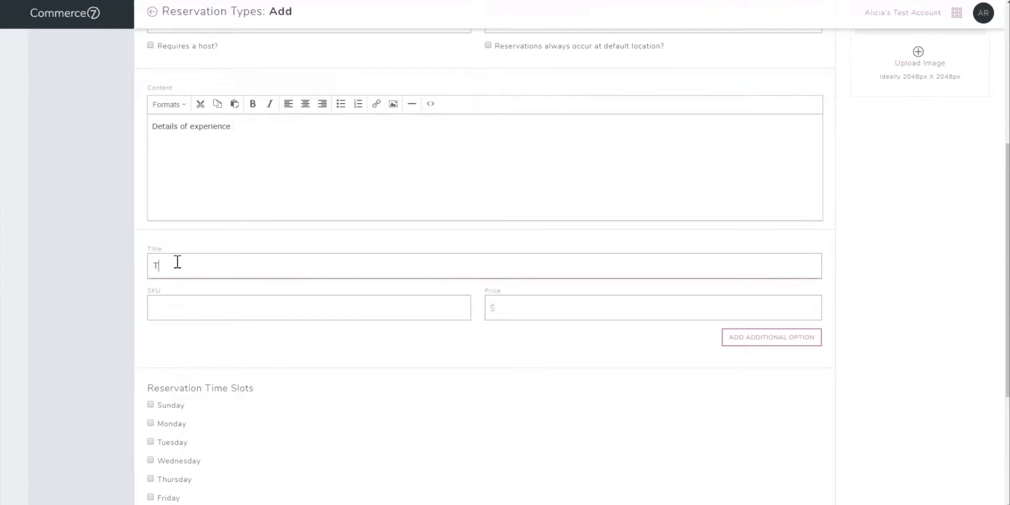
pyautogui.write('asting 1')
pyautogui.click(179, 301)
pyautogui.write('T1')
pyautogui.press('BackSpace')
pyautogui.press('BackSpace')
pyautogui.write('T1234')
pyautogui.click(538, 314)
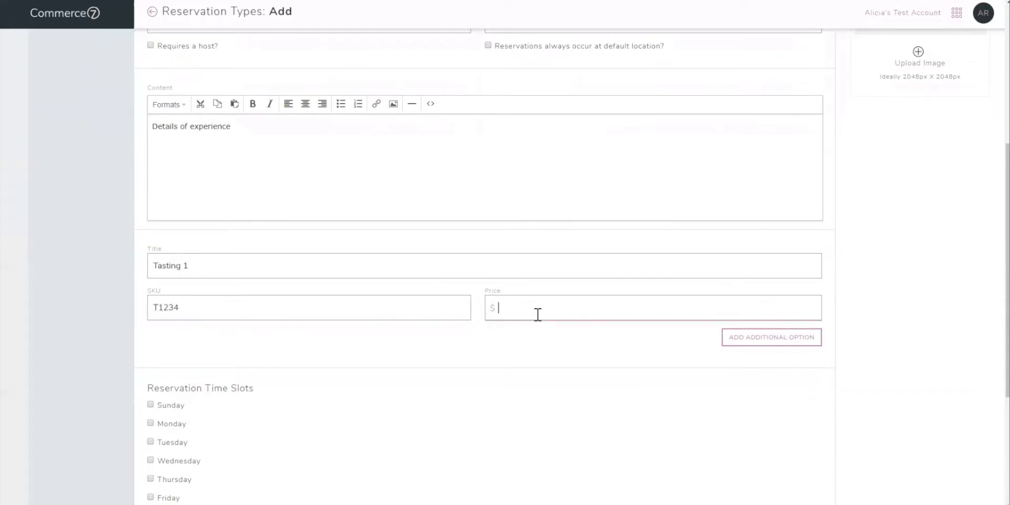
pyautogui.write('35.00')
# Add and save a second reservation option titled Tasting 2 with SKU T234 and a price of $45.00.
pyautogui.click(741, 339)
pyautogui.click(295, 348)
pyautogui.write('Tasting 2')
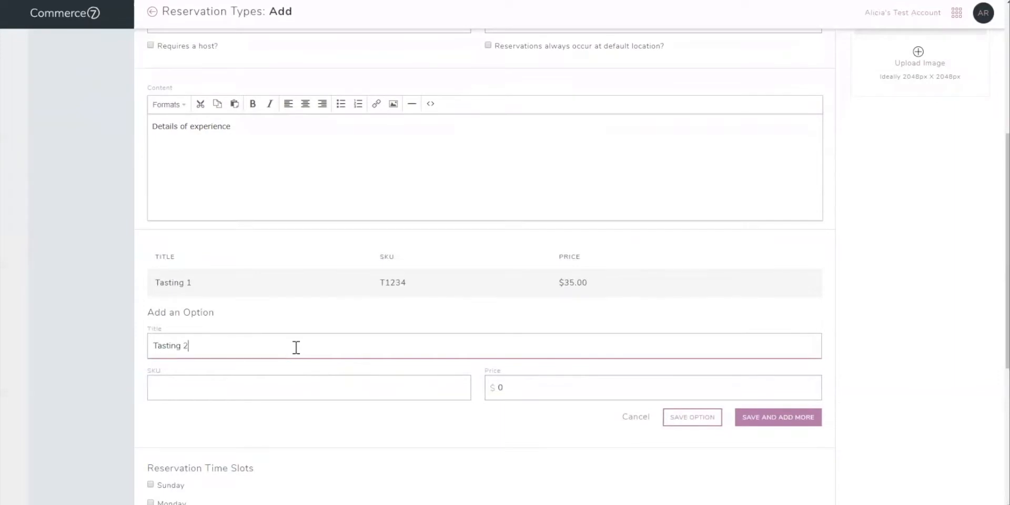
pyautogui.click(318, 390)
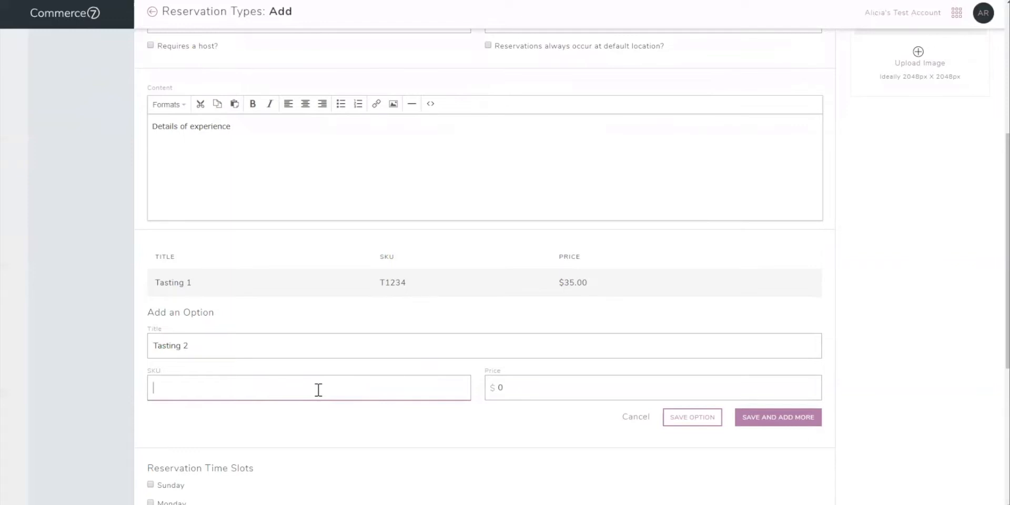
pyautogui.write('T234')
pyautogui.click(529, 387)
pyautogui.press('BackSpace')
pyautogui.write('4')
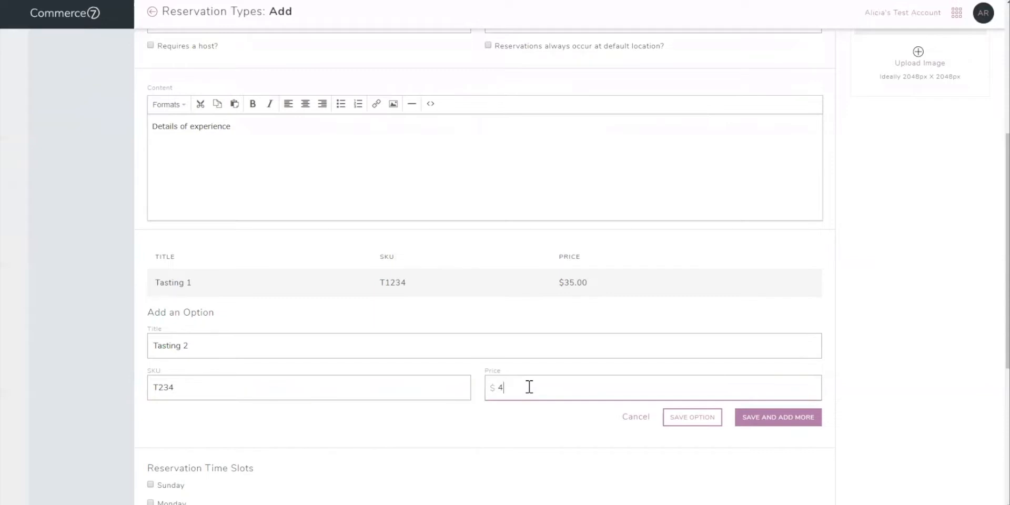
pyautogui.write('5.00')
pyautogui.click(741, 418)
pyautogui.click(713, 419)
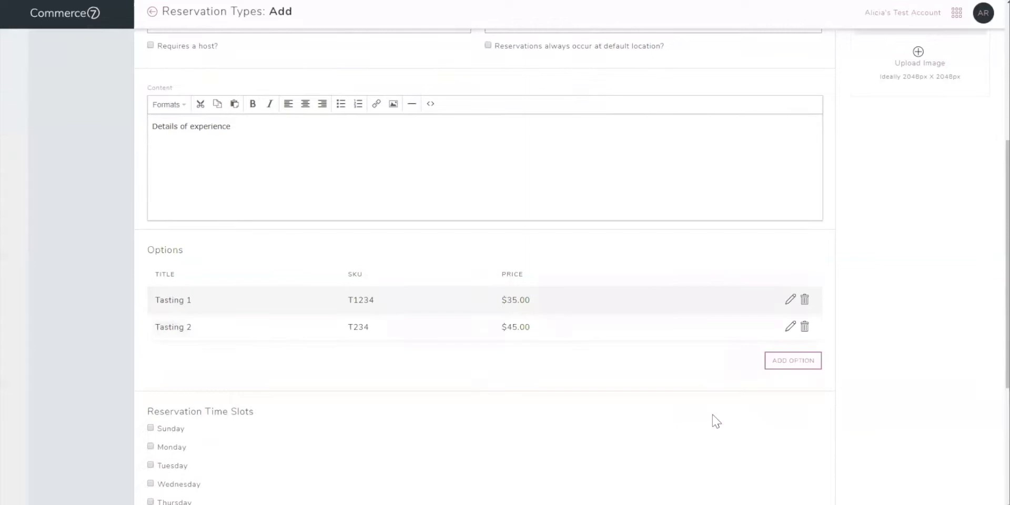
# Enable Sunday reservation time slots and add an 11:00 am slot that can be booked online.
pyautogui.scroll(-3, 714, 416)
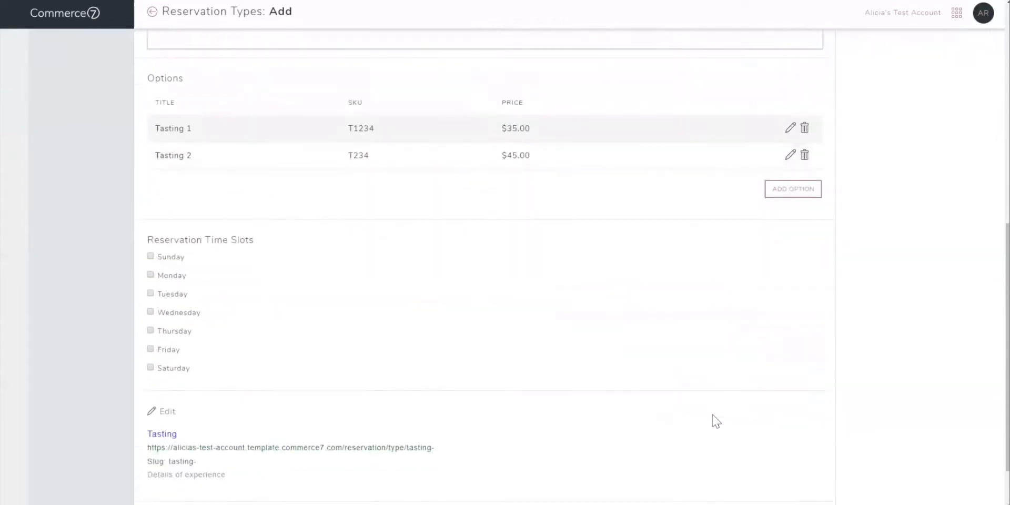
pyautogui.scroll(-1, 715, 420)
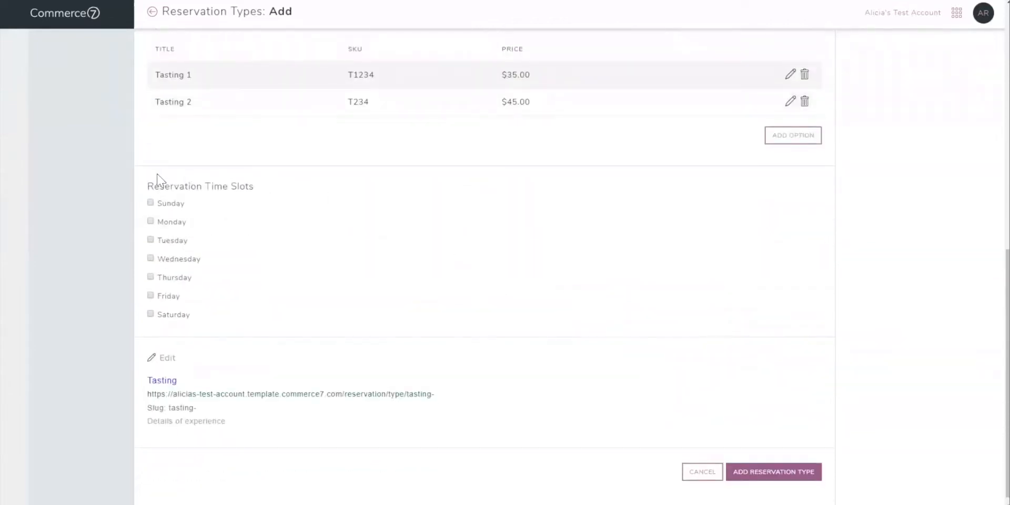
pyautogui.click(150, 203)
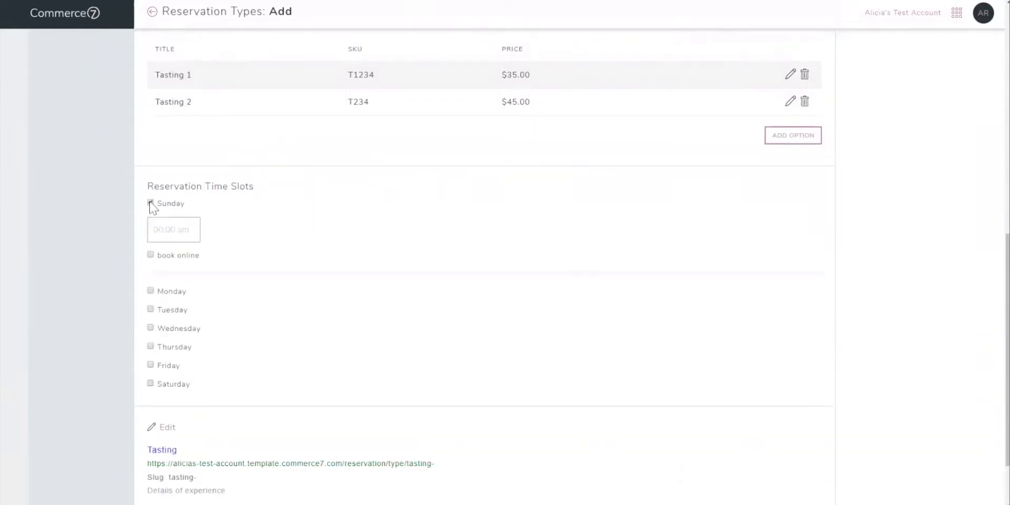
pyautogui.click(164, 230)
pyautogui.write('11')
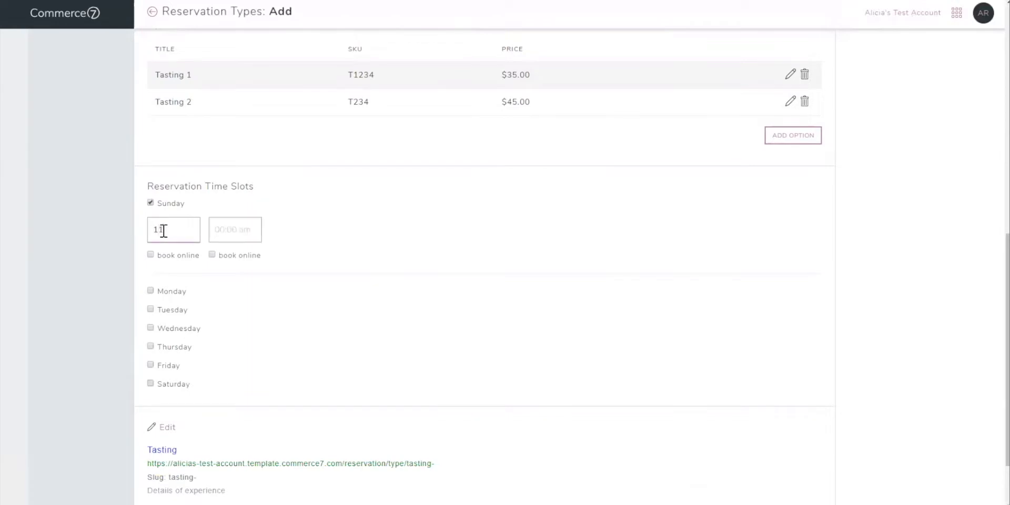
pyautogui.write(':00 am')
pyautogui.click(151, 256)
# Add a second Sunday time slot at 11:30 am, and enable Monday for reservations.
pyautogui.click(237, 232)
pyautogui.write('11:30')
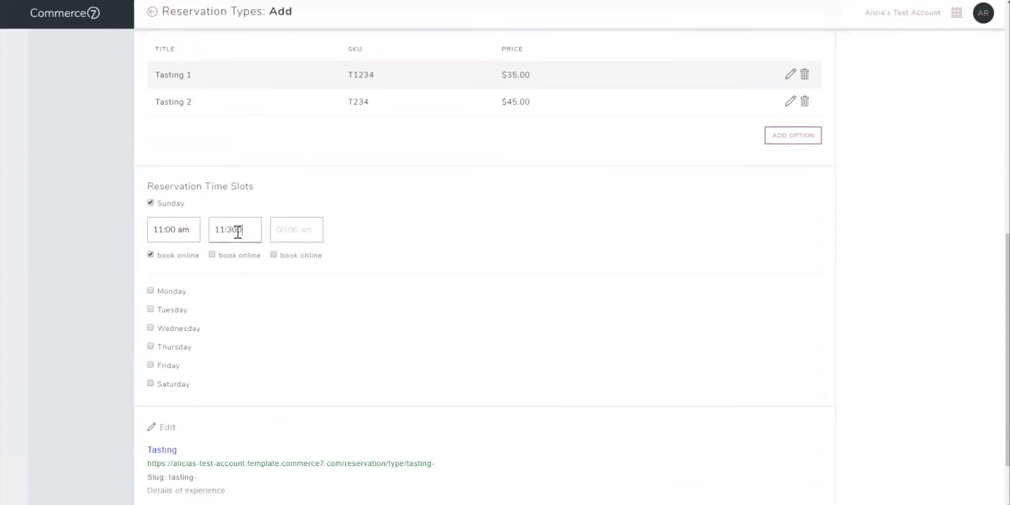
pyautogui.write(' am')
pyautogui.click(151, 291)
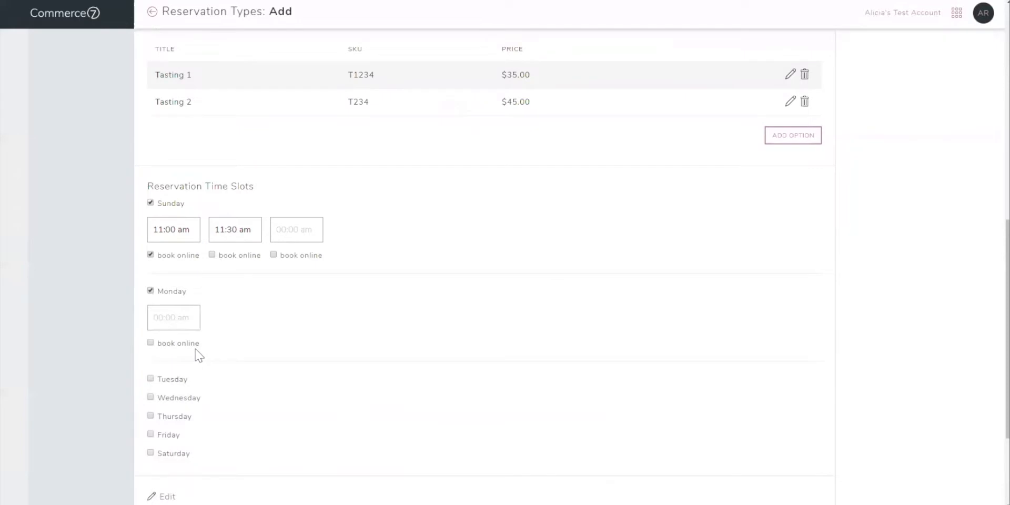
# Open the Tasting reservation type's meta tag title, meta tag description and slug for editing.
pyautogui.scroll(-3, 199, 355)
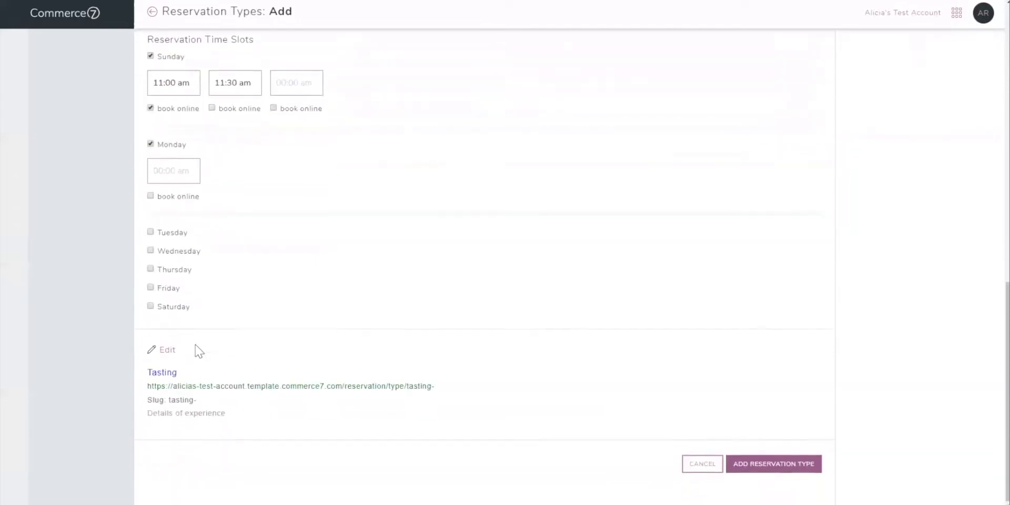
pyautogui.click(168, 353)
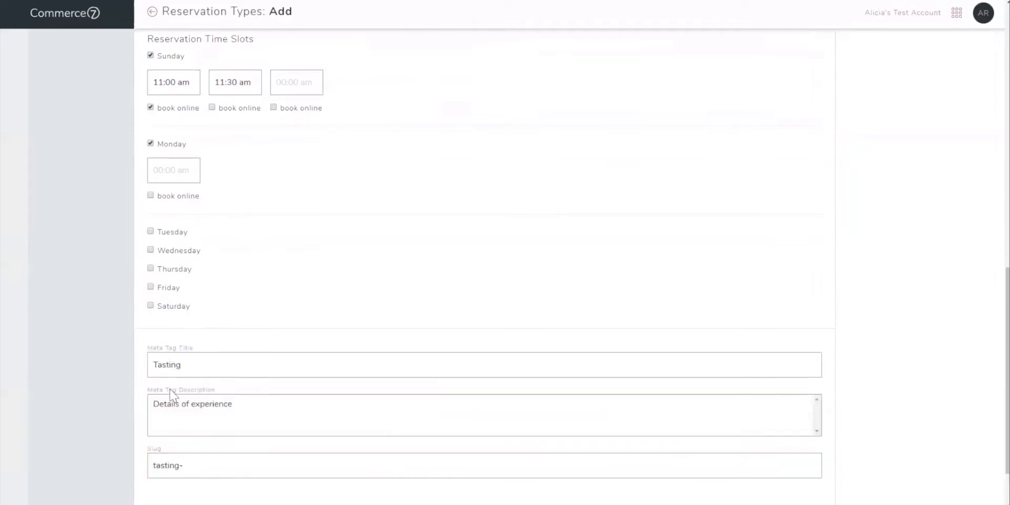
pyautogui.scroll(-2, 177, 463)
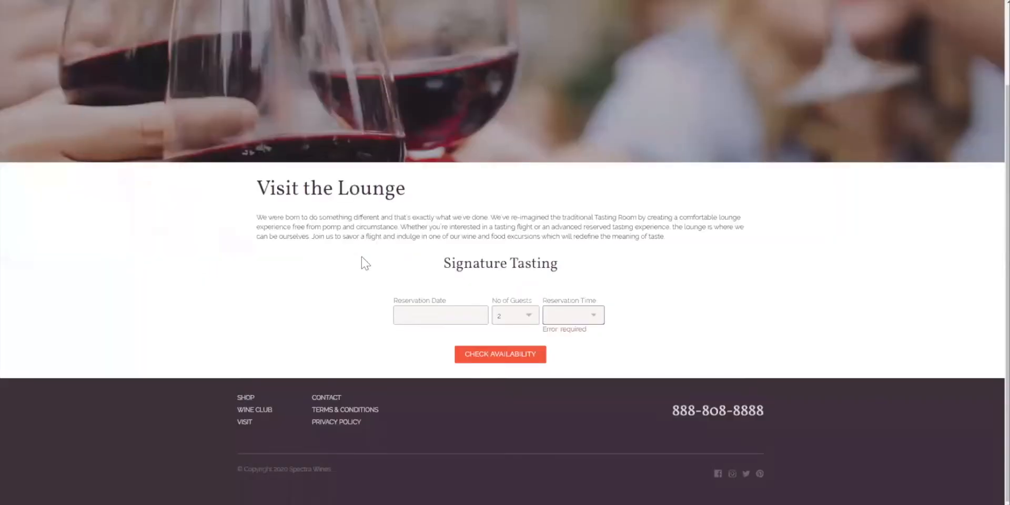
# On the Spectra Wines website, check Signature Tasting availability for May 30, 2020 with 4 guests at 2:00 pm.
pyautogui.click(405, 312)
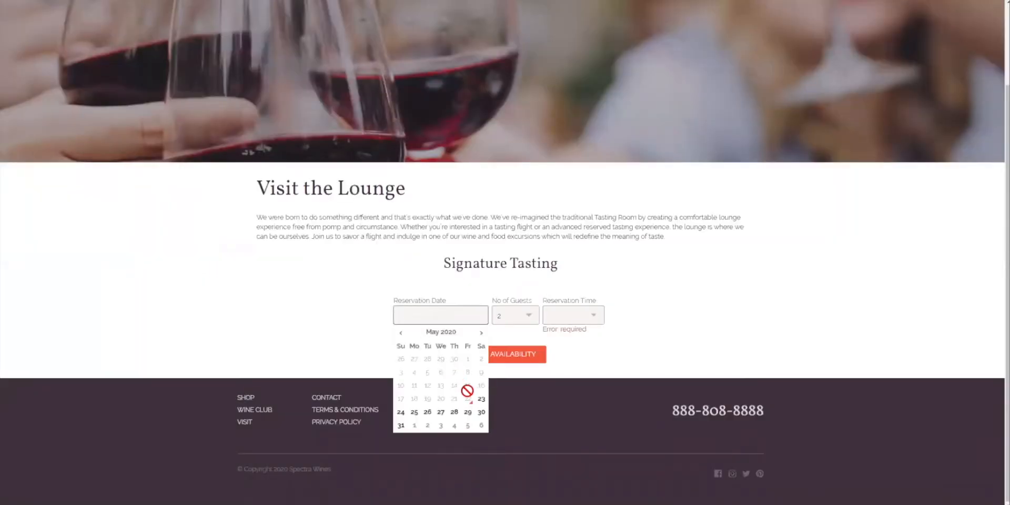
pyautogui.click(481, 412)
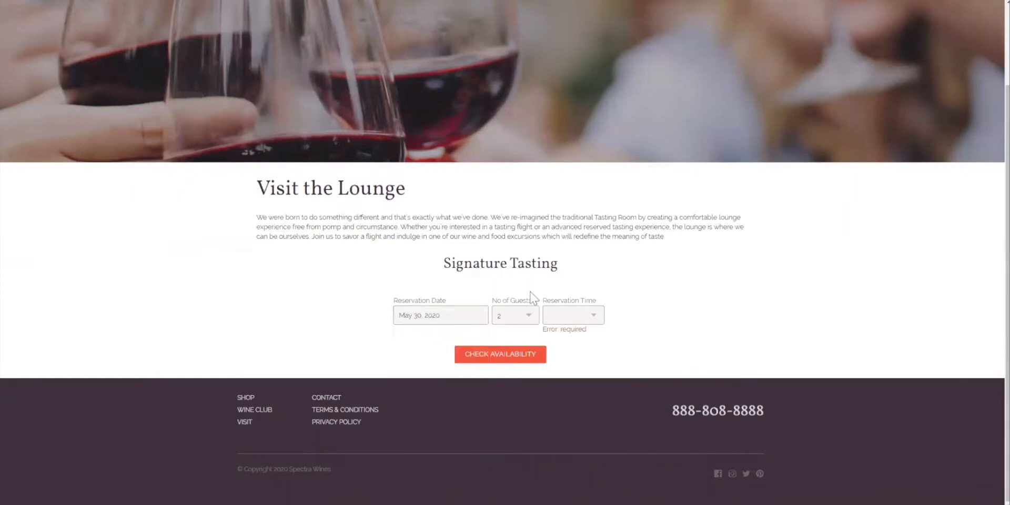
pyautogui.click(526, 316)
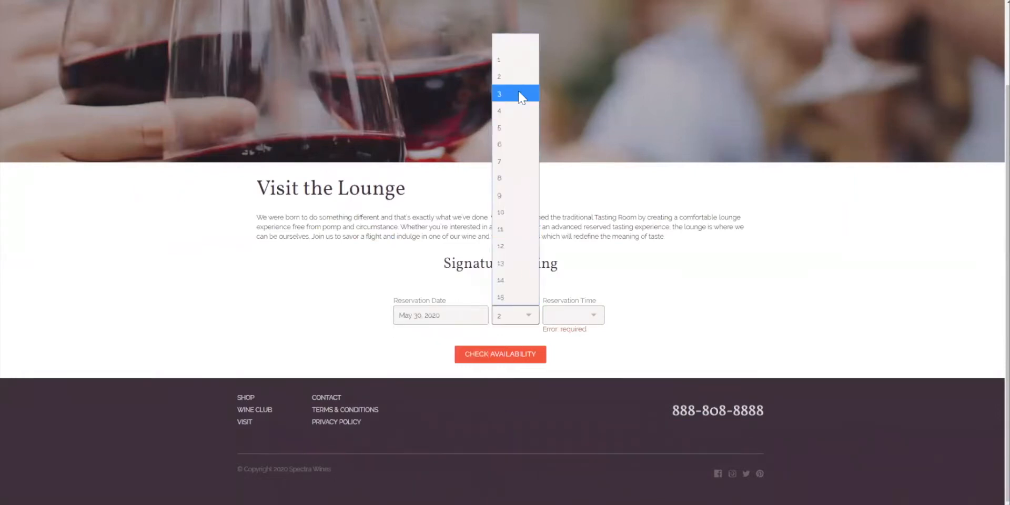
pyautogui.click(517, 111)
pyautogui.click(557, 317)
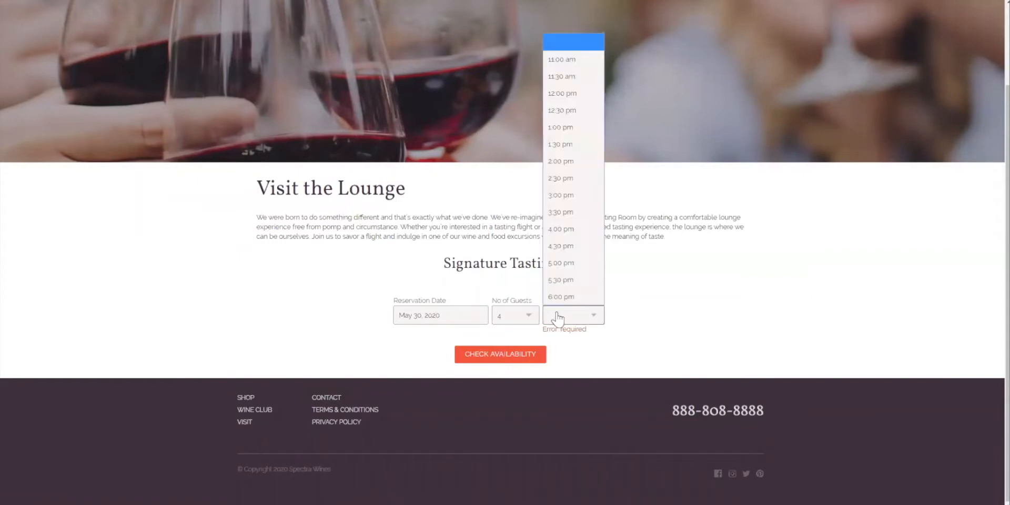
pyautogui.click(563, 161)
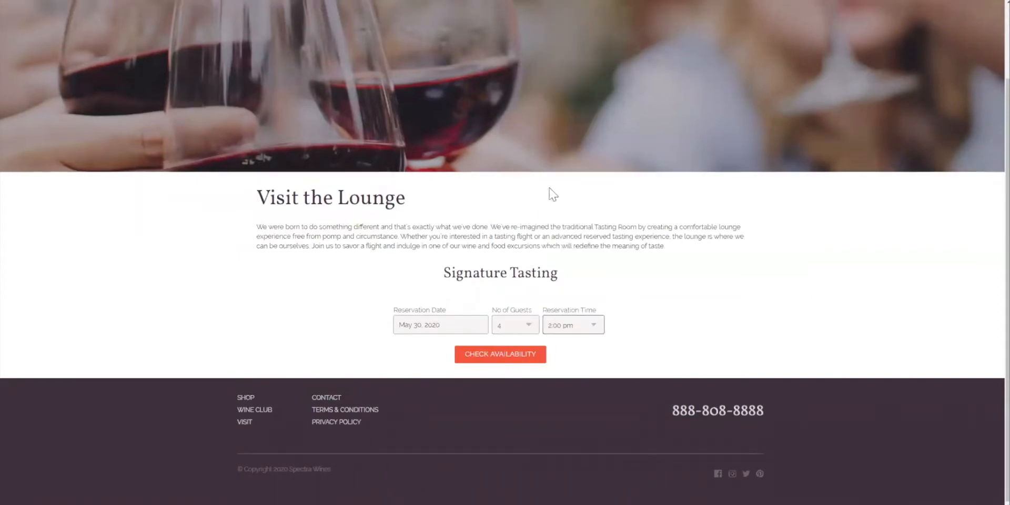
pyautogui.click(492, 352)
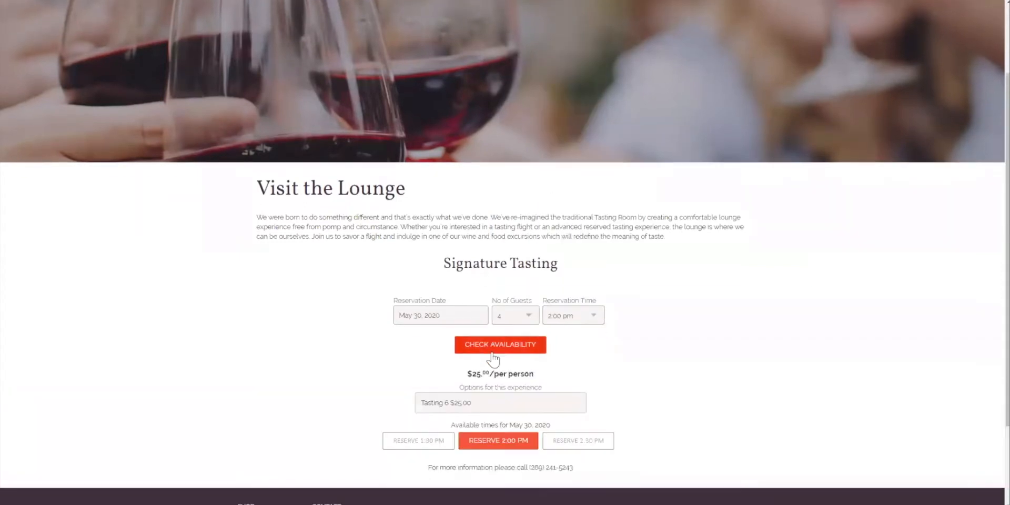
# Browse the priced options offered for the Signature Tasting experience.
pyautogui.scroll(-2, 493, 360)
pyautogui.click(490, 312)
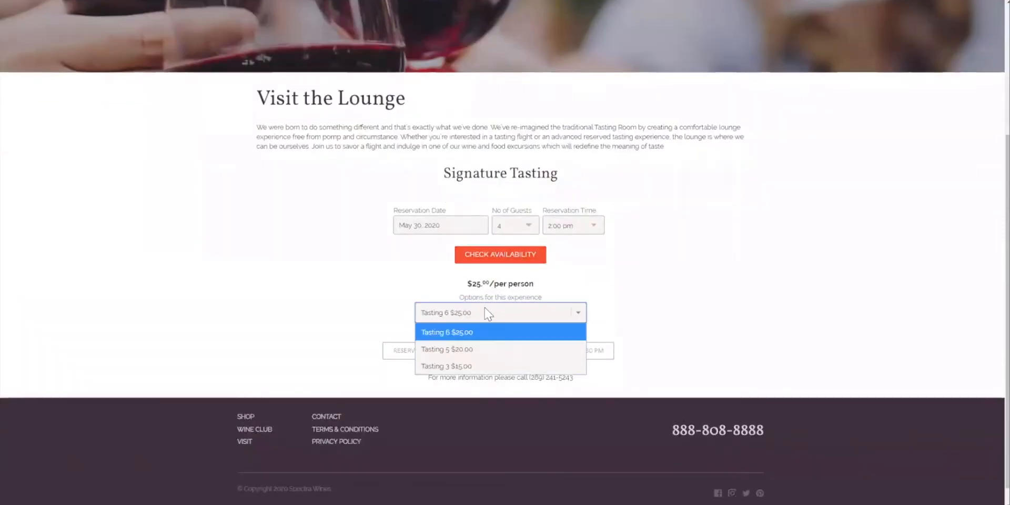
pyautogui.click(483, 343)
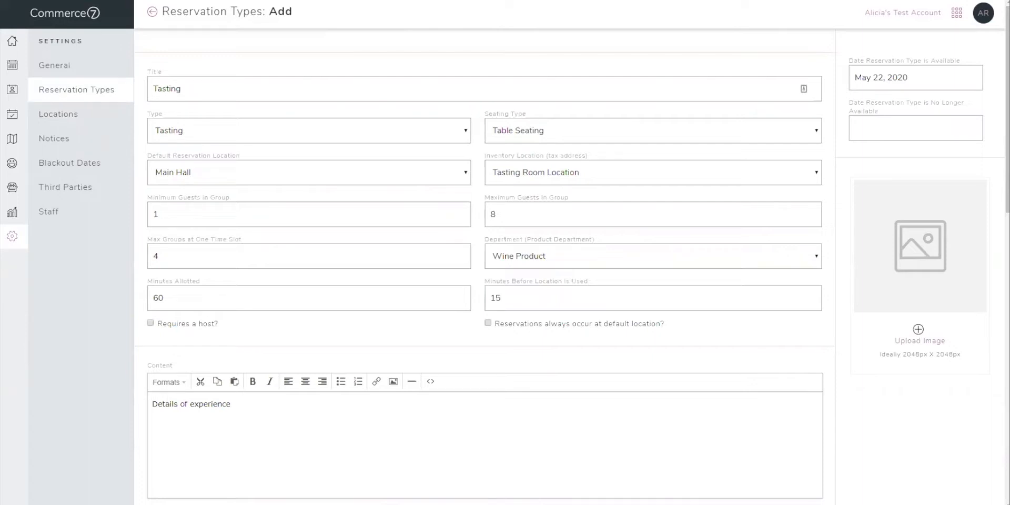
# In Commerce7, open the Spectra Tasting reservation type and save May 22, 2020 as the date it is no longer available.
pyautogui.click(62, 91)
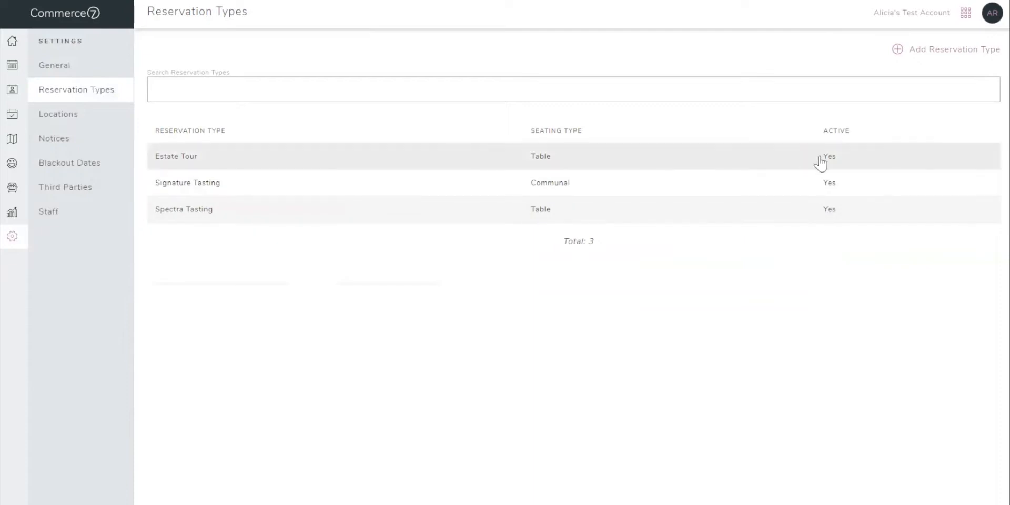
pyautogui.click(199, 209)
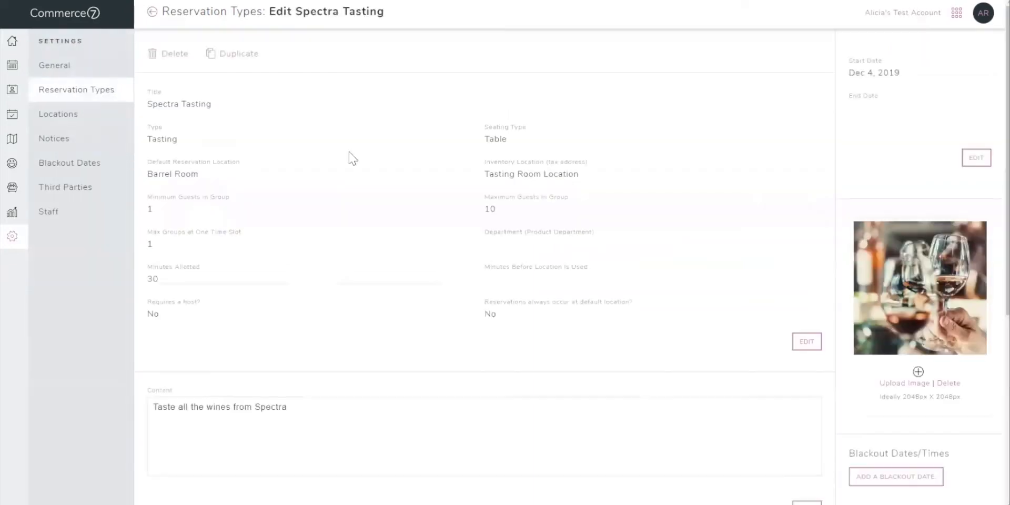
pyautogui.click(970, 158)
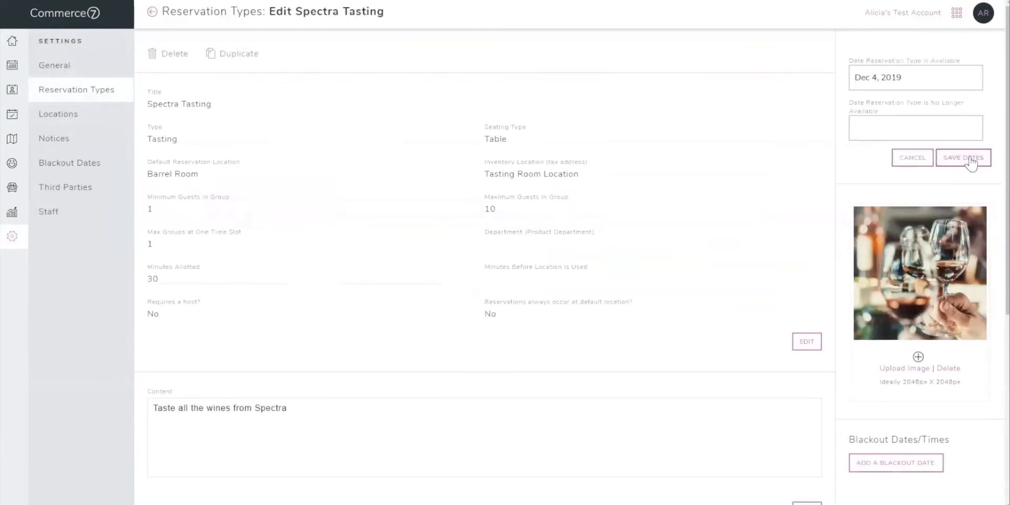
pyautogui.click(906, 129)
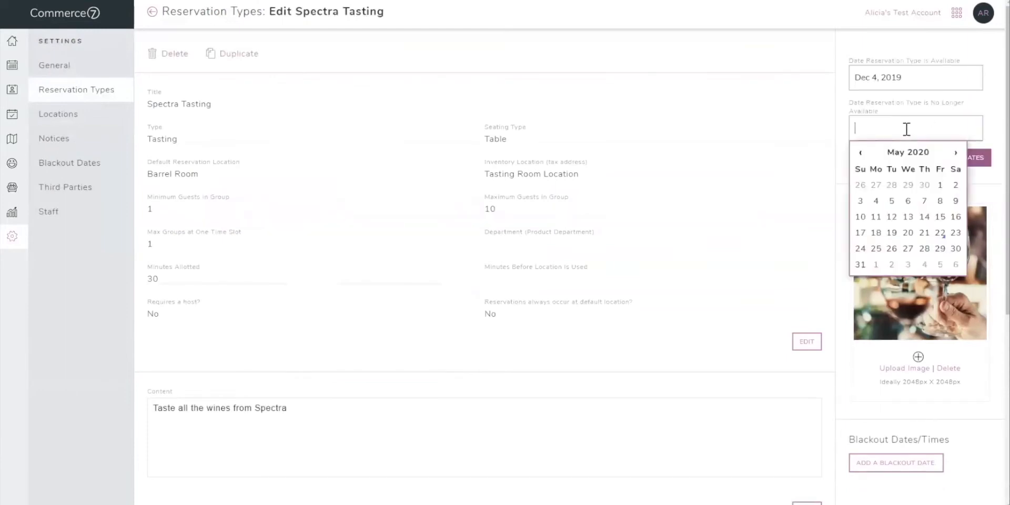
pyautogui.click(941, 232)
pyautogui.click(954, 160)
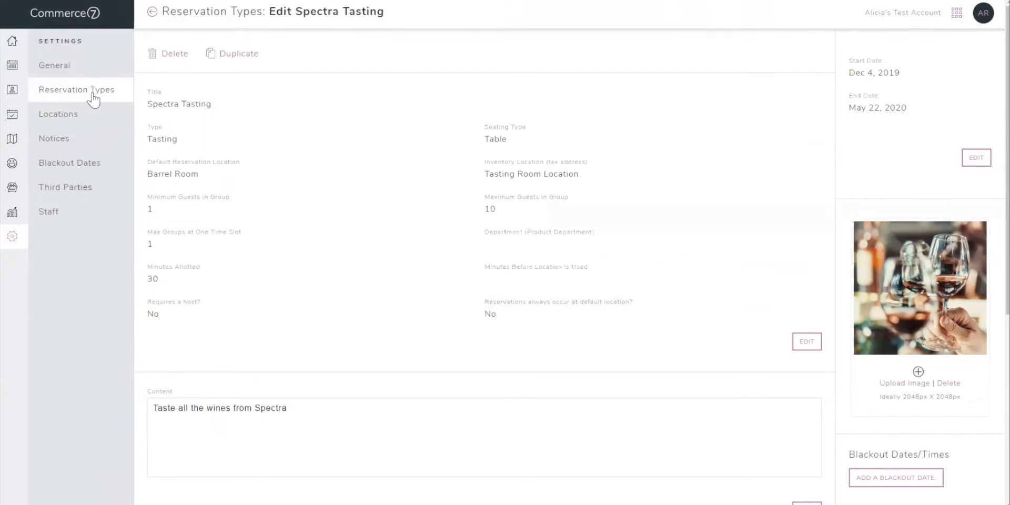
# View the list of reservation notices and check how an active notice is displayed on the dashboard.
pyautogui.click(60, 141)
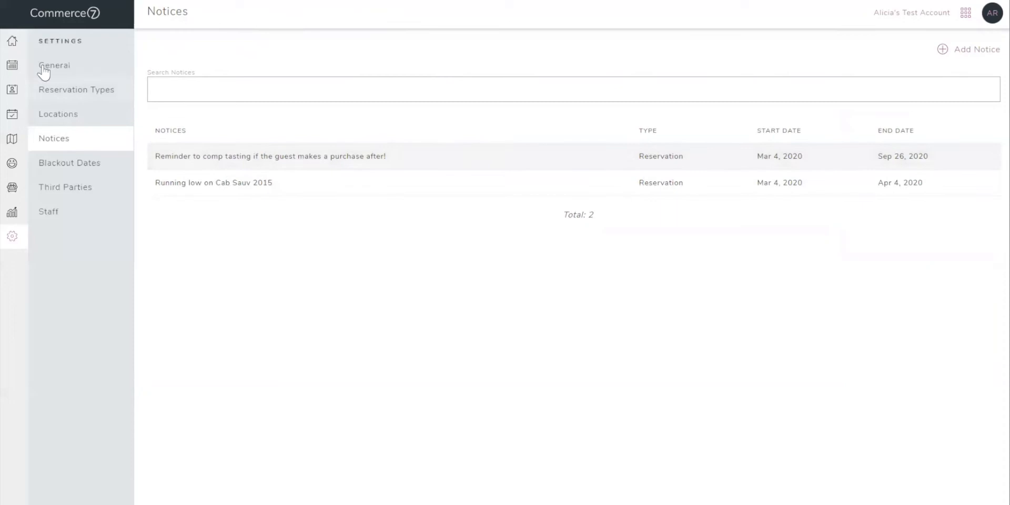
pyautogui.click(20, 49)
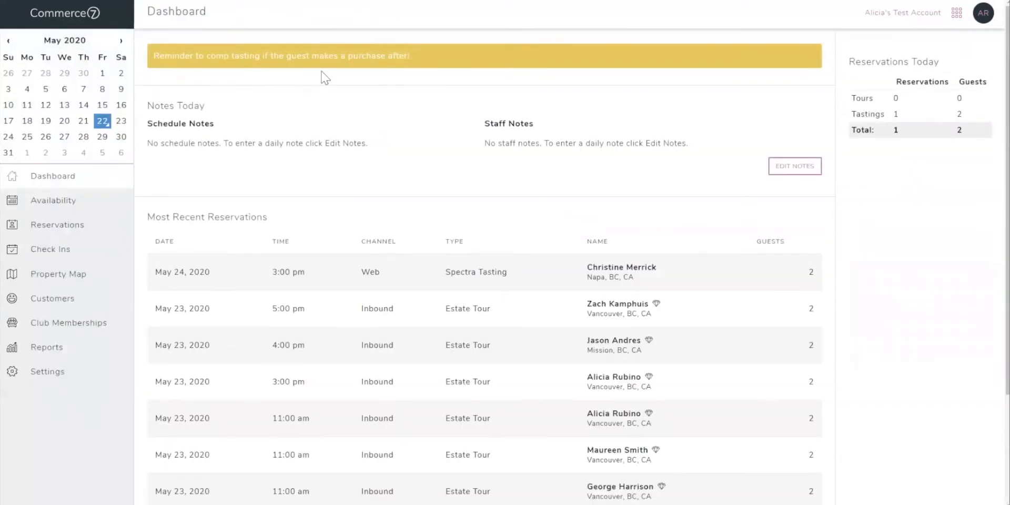
# Try creating a blackout date in the reservation settings with the all-day option turned off, and cancel it.
pyautogui.click(47, 372)
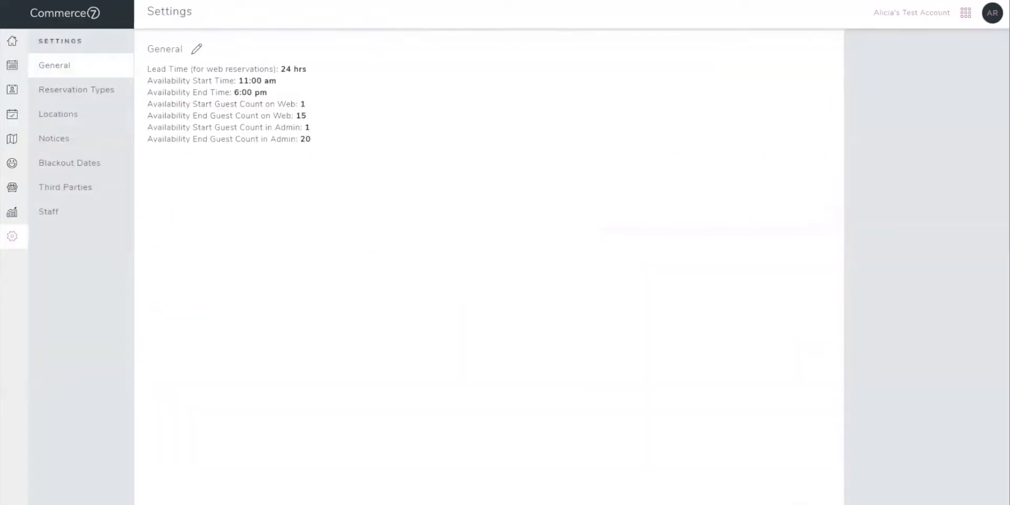
pyautogui.click(98, 166)
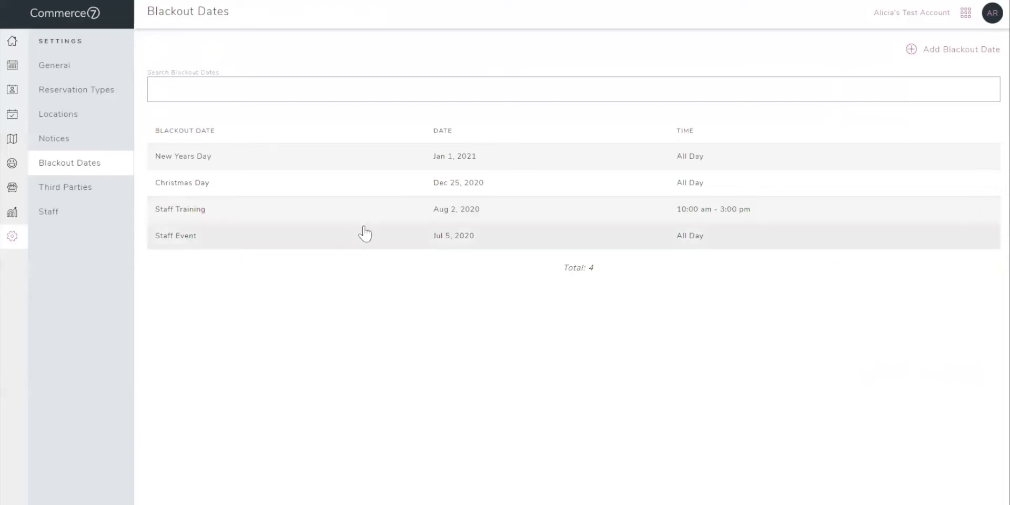
pyautogui.click(946, 54)
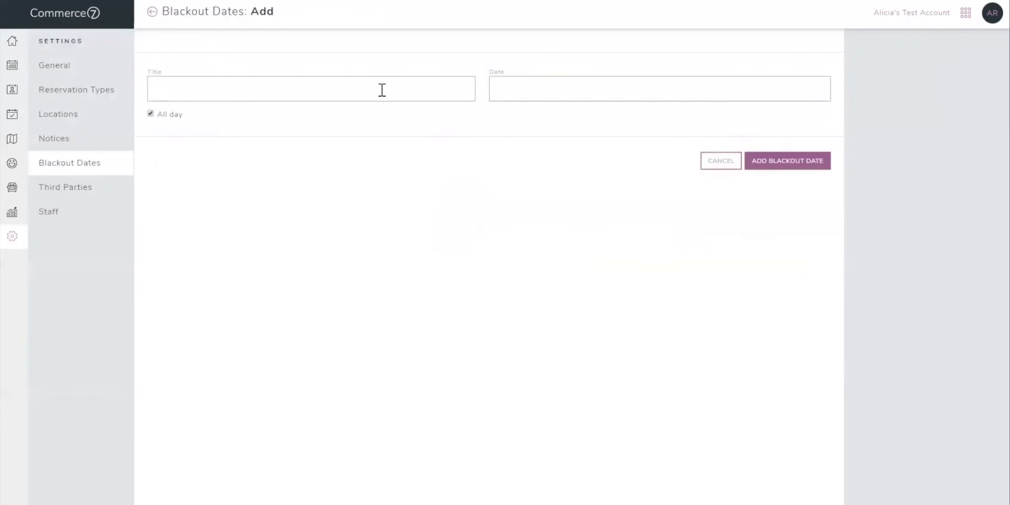
pyautogui.click(151, 114)
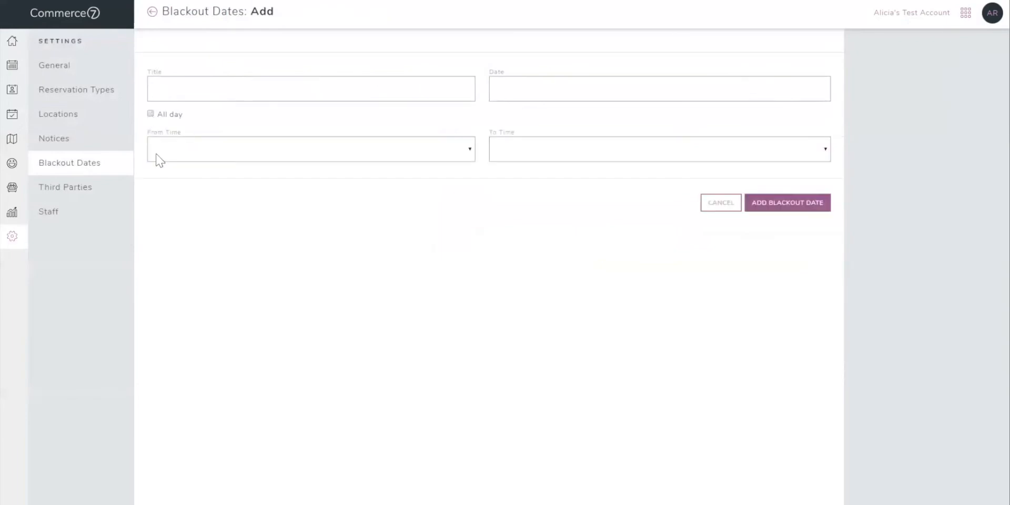
pyautogui.click(708, 205)
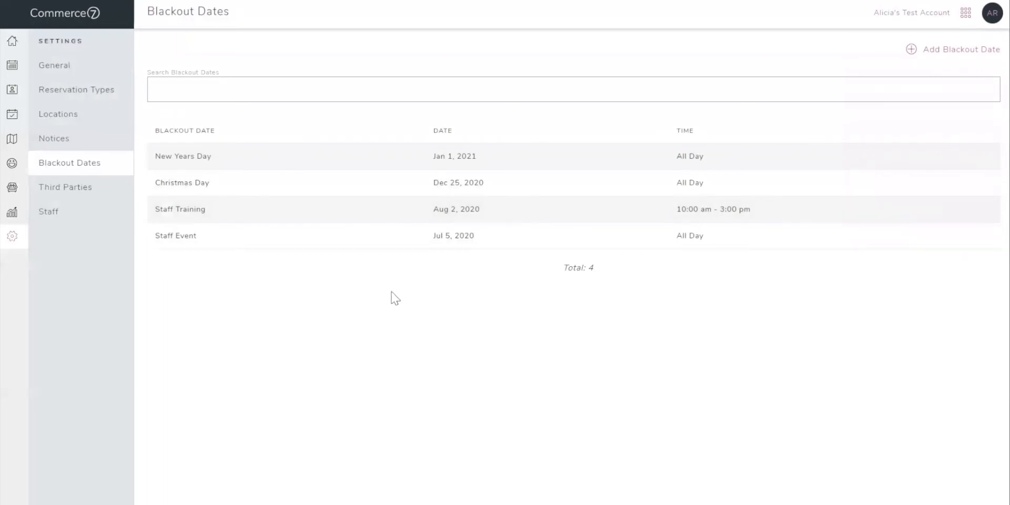
# Add a third party titled "Hotel" in the reservation settings.
pyautogui.click(92, 189)
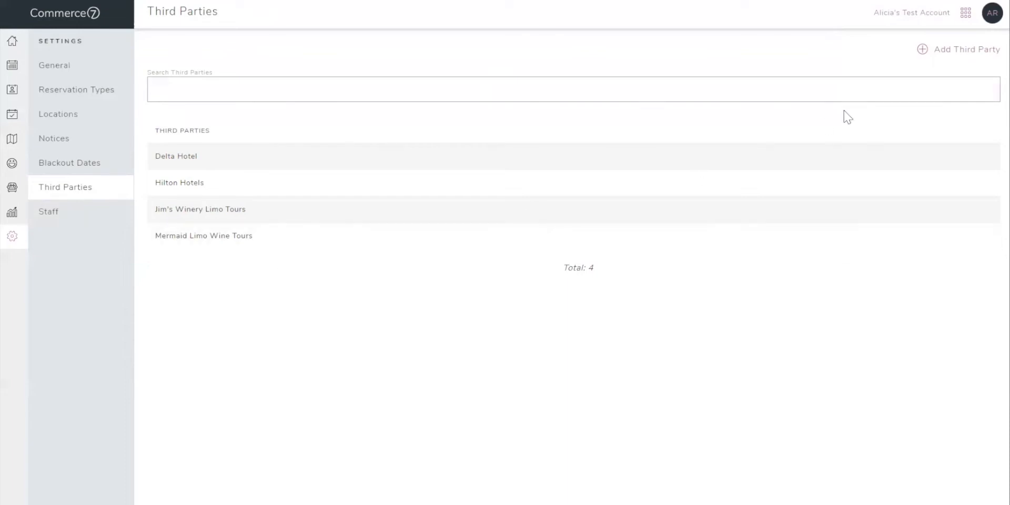
pyautogui.click(952, 60)
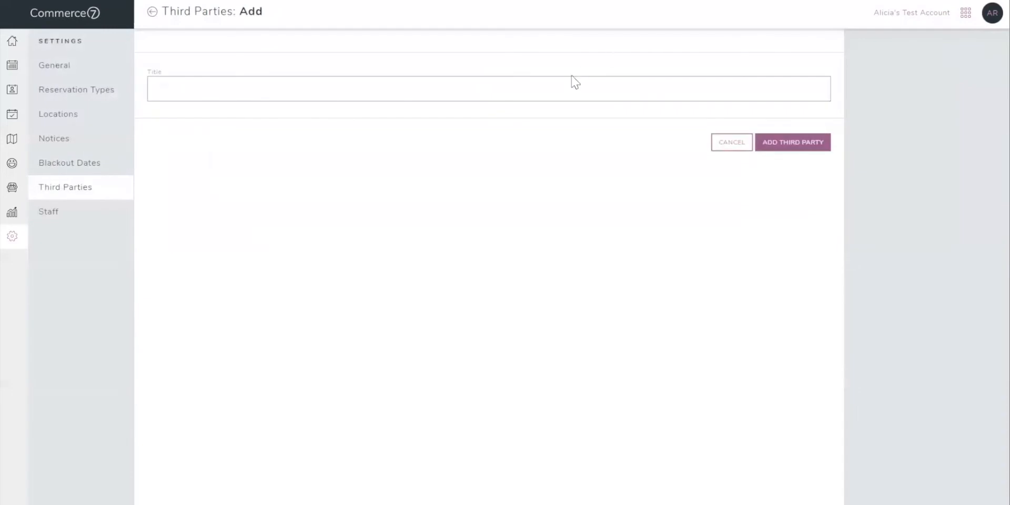
pyautogui.click(561, 90)
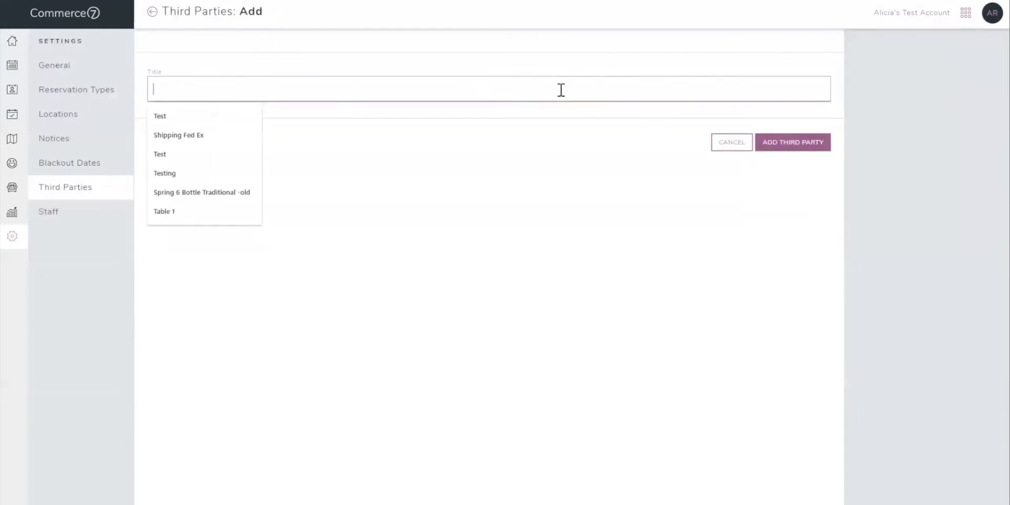
pyautogui.write('Hotel')
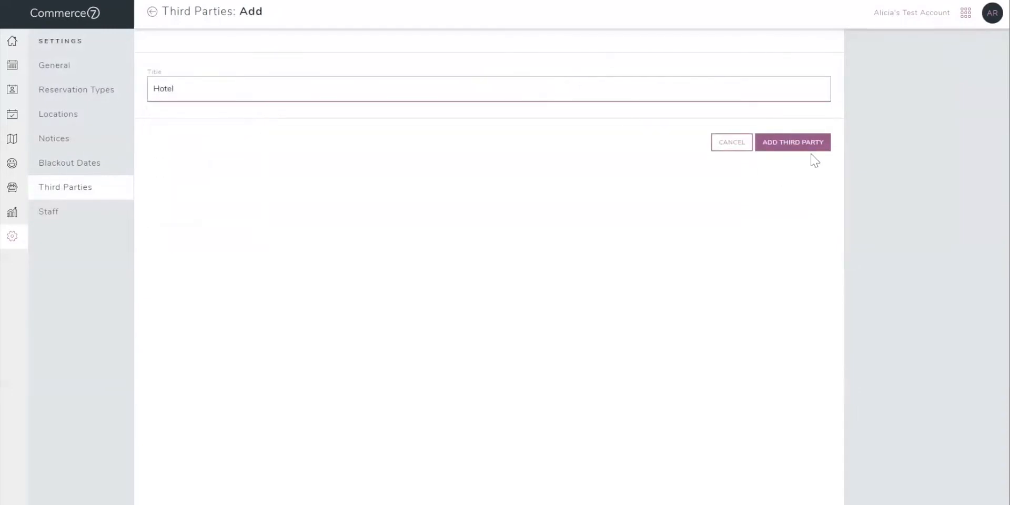
pyautogui.click(823, 142)
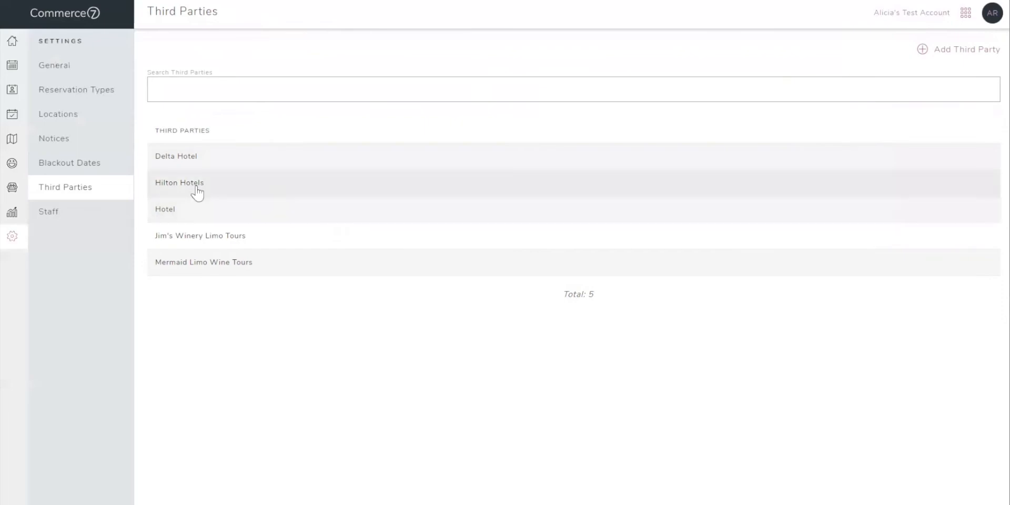
# Start a new staff member in the reservation settings and fill in the person's first name, last name and email.
pyautogui.click(48, 220)
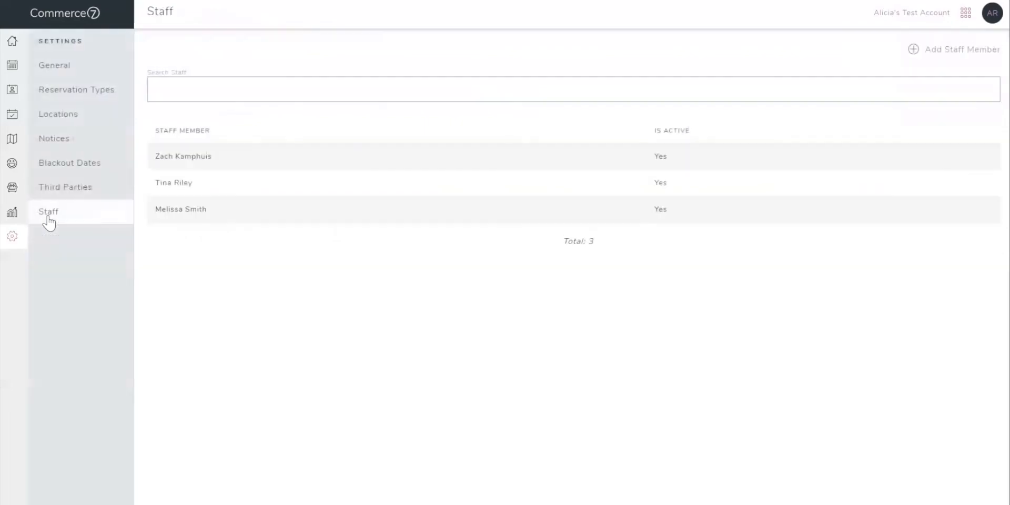
pyautogui.click(934, 49)
pyautogui.click(356, 97)
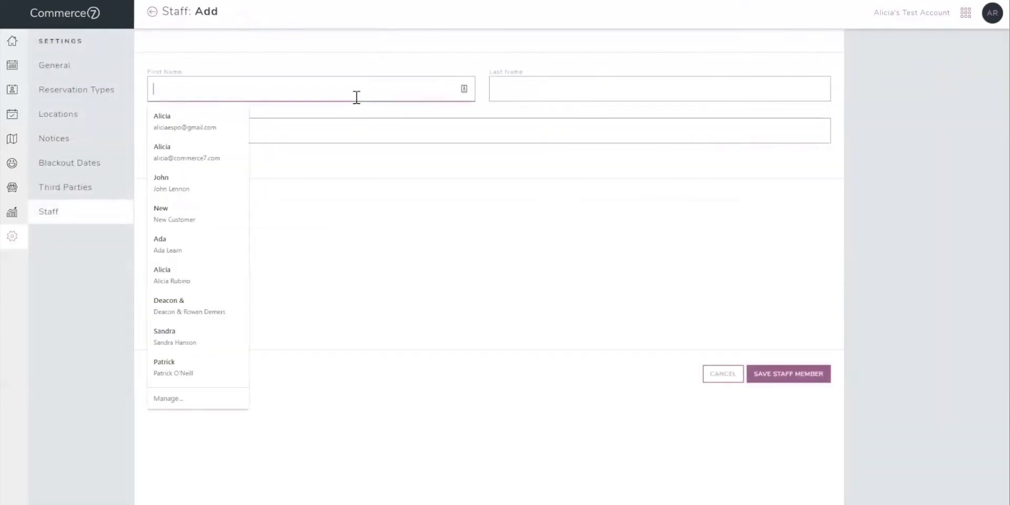
pyautogui.press('Tab')
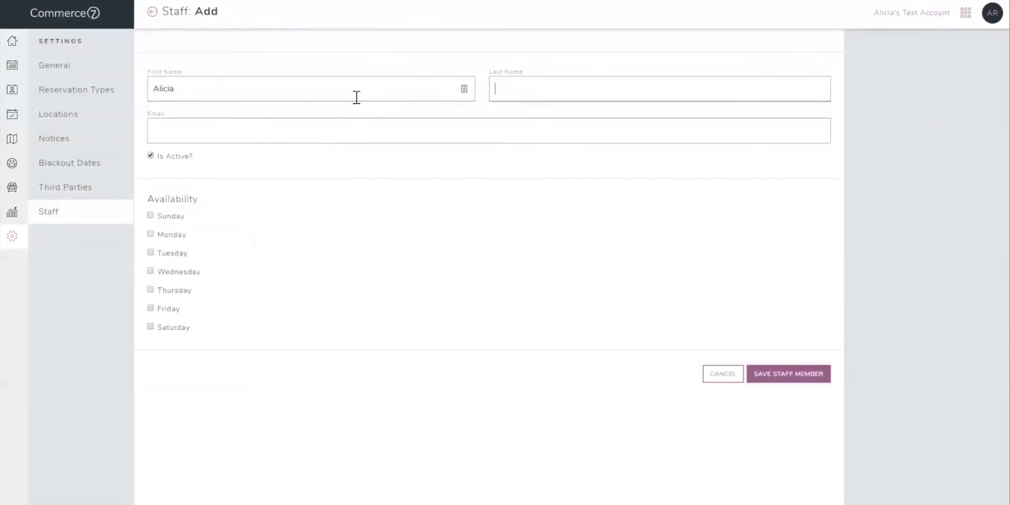
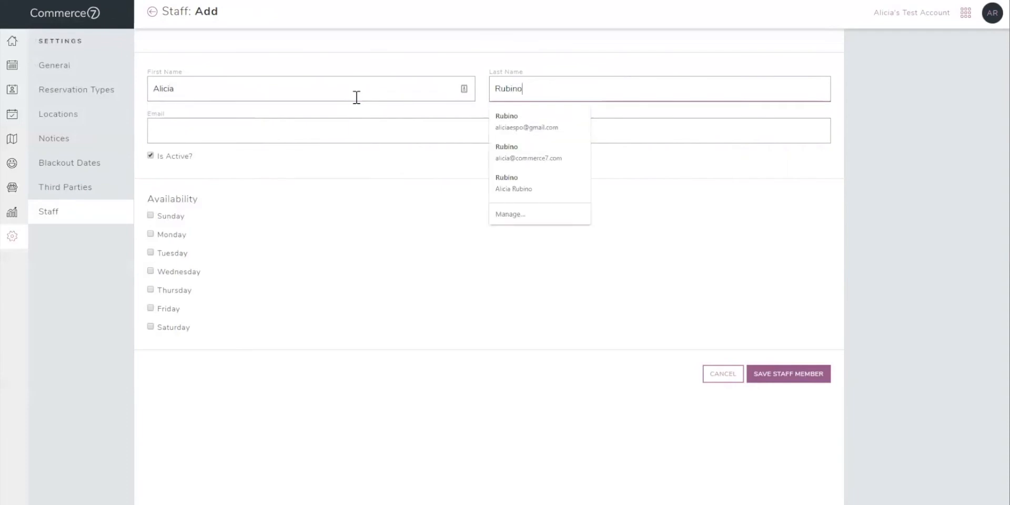
pyautogui.press('Tab')
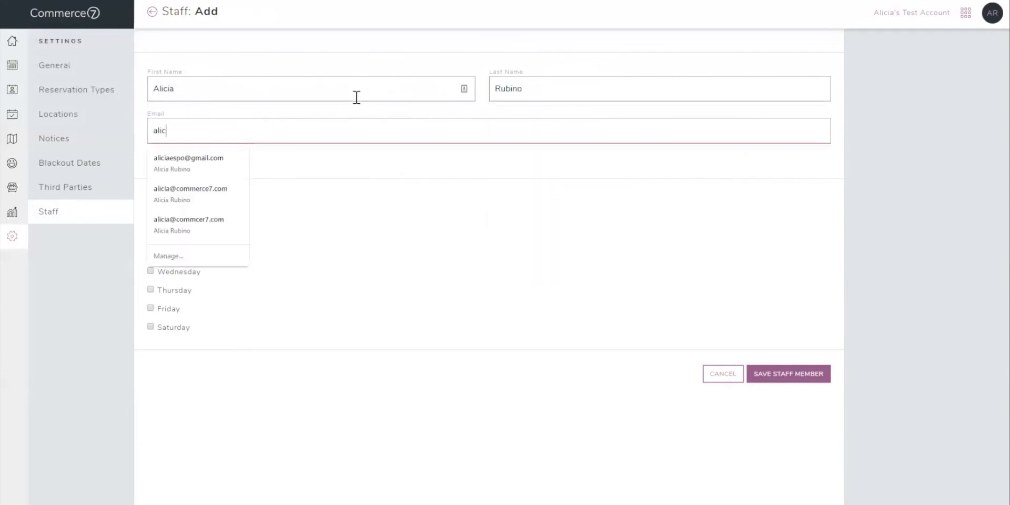
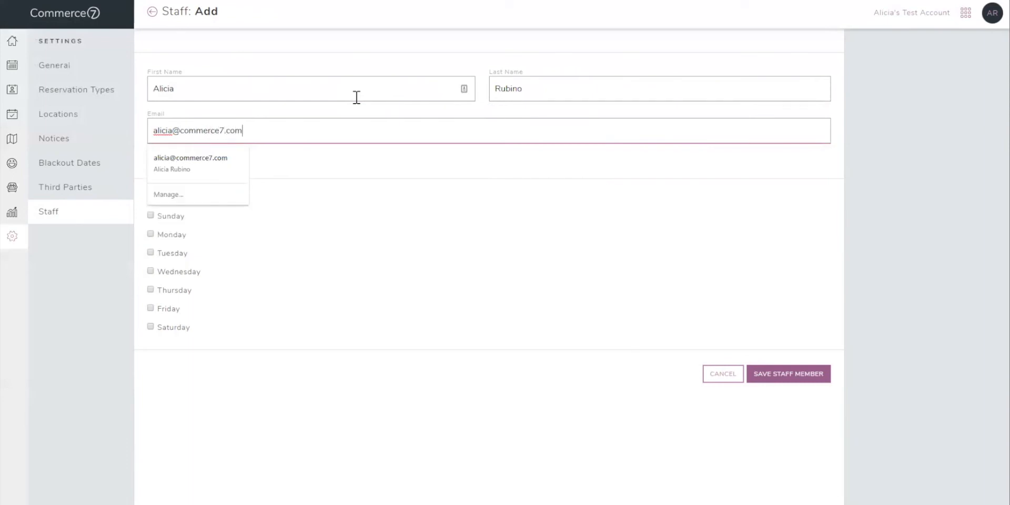
# Try enabling Sunday availability for the new staff member, and return to the staff list without saving.
pyautogui.click(361, 192)
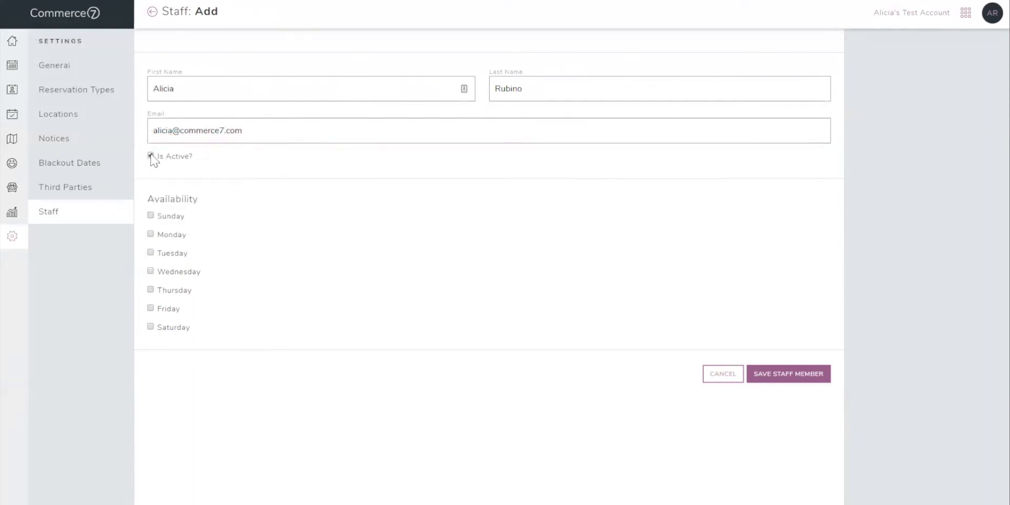
pyautogui.click(151, 215)
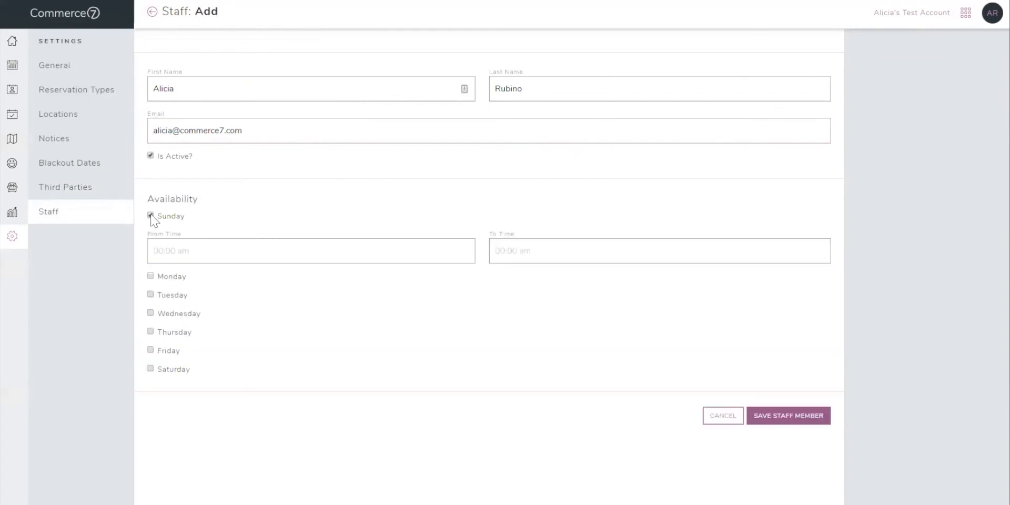
pyautogui.click(82, 221)
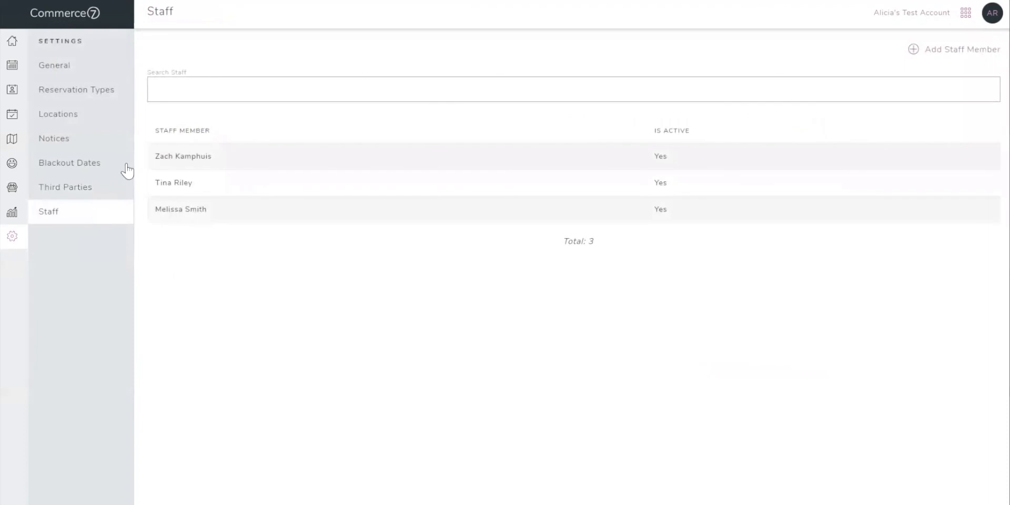